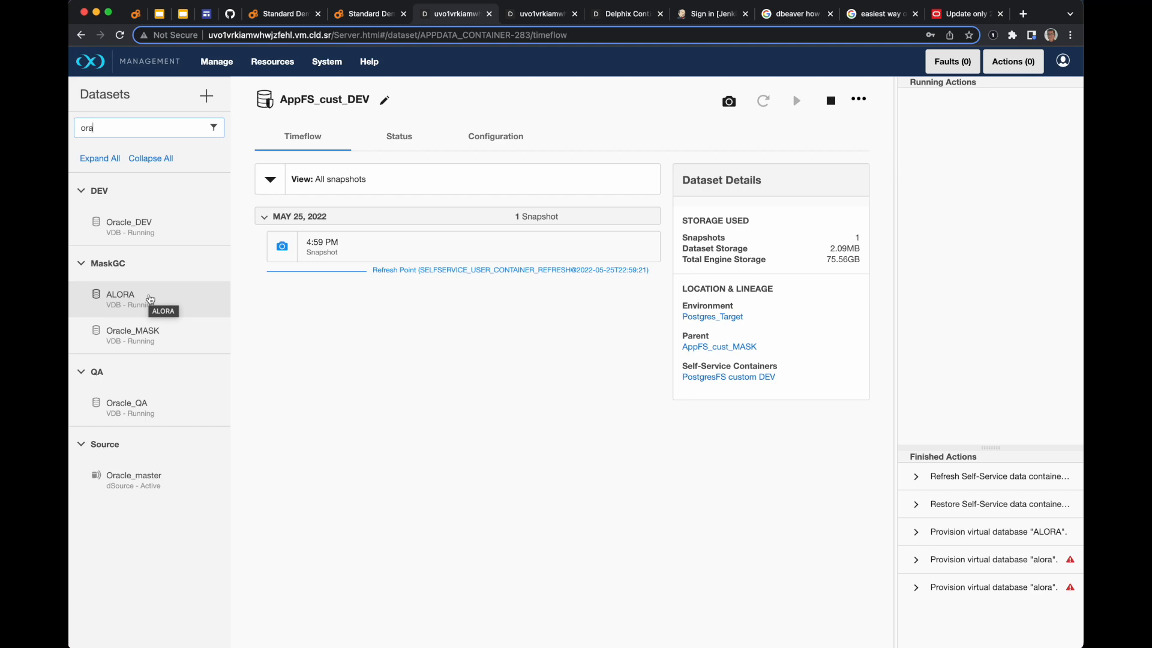
Step: Switch to the DBeaver session and compare the ORA PROD and ALORA query results for the ANAGRAFE table
{"action": "left_click", "coordinate": [363, 13]}
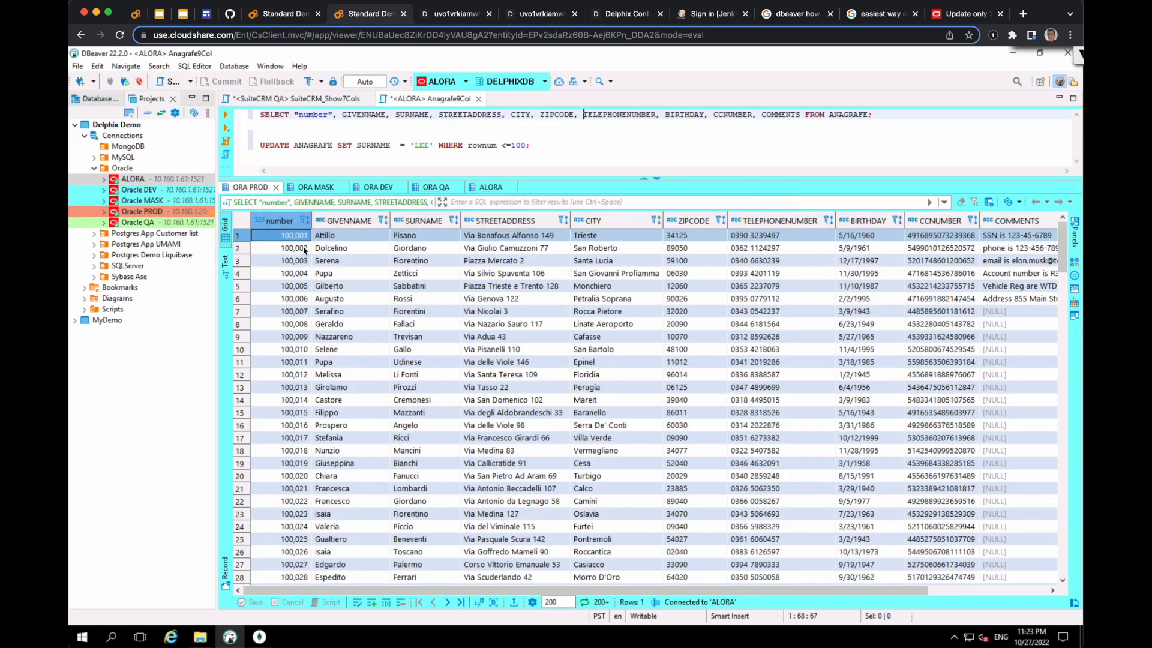
{"action": "left_click", "coordinate": [492, 188]}
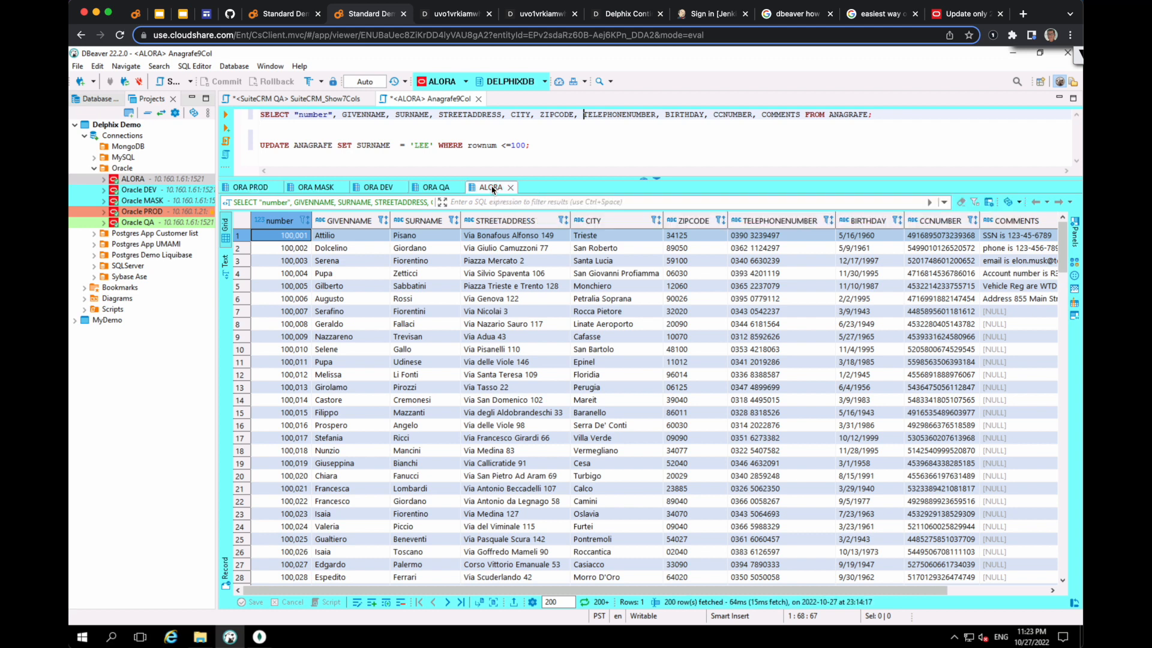
{"action": "left_click", "coordinate": [256, 189]}
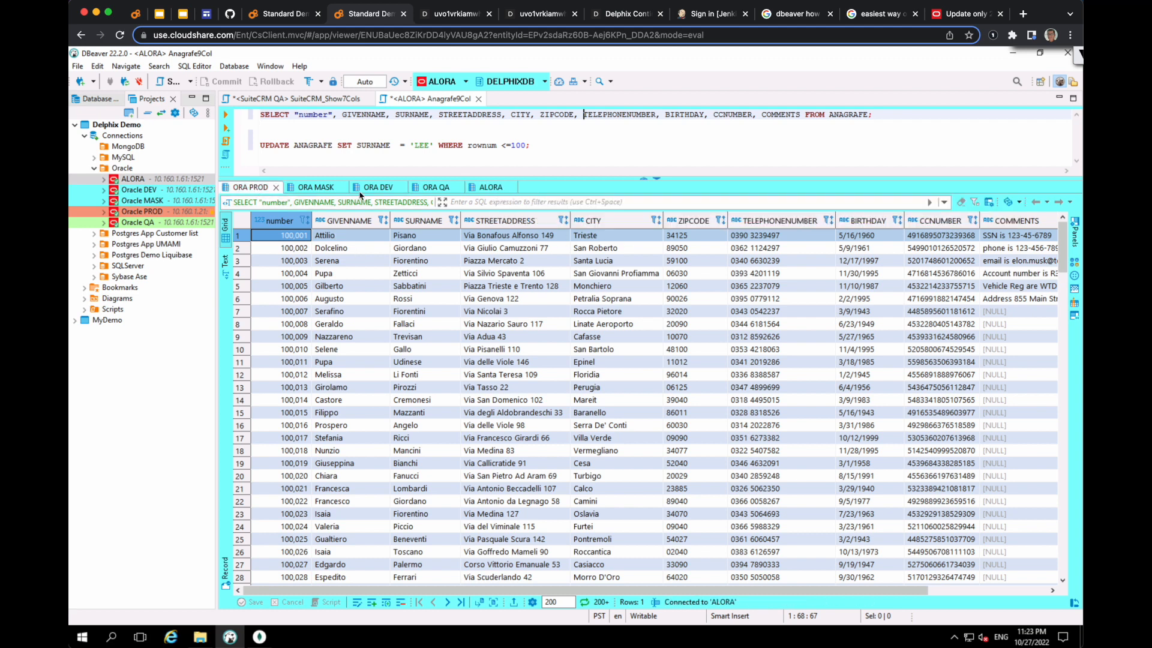
{"action": "left_click", "coordinate": [483, 189]}
{"action": "left_click", "coordinate": [253, 189]}
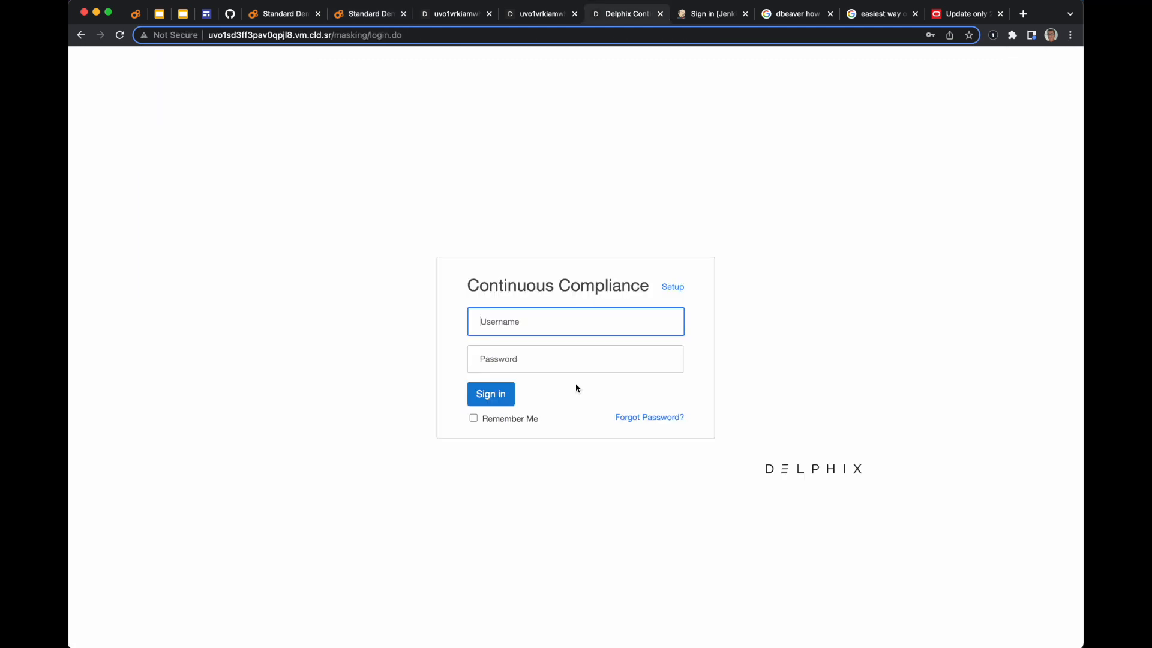
Step: Switch to Delphix Continuous Compliance and sign in as admin with the saved account password
{"action": "left_click", "coordinate": [492, 330]}
{"action": "left_click", "coordinate": [584, 361]}
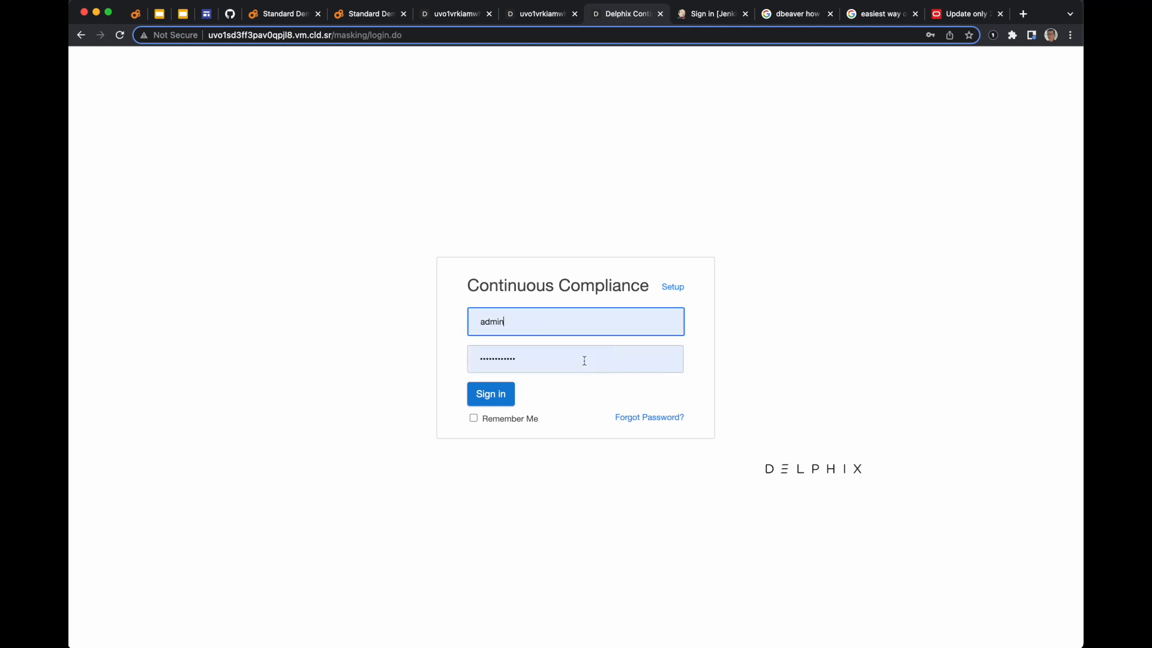
{"action": "left_click", "coordinate": [501, 397]}
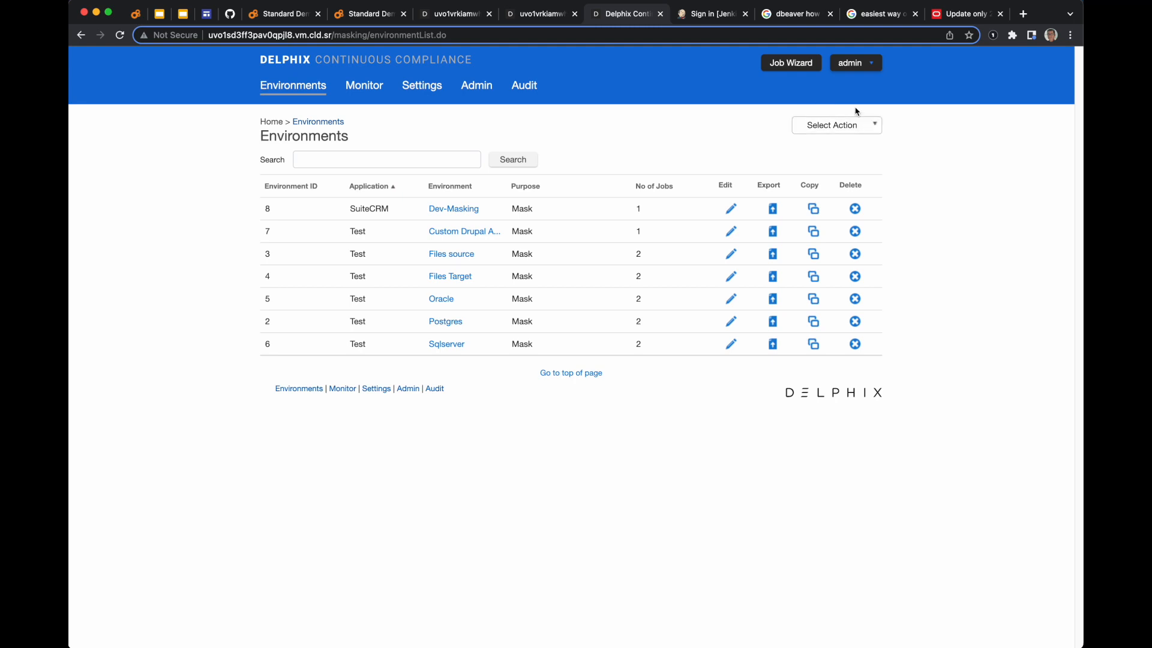
Step: Add a new application named ALORA APP
{"action": "left_click", "coordinate": [864, 124]}
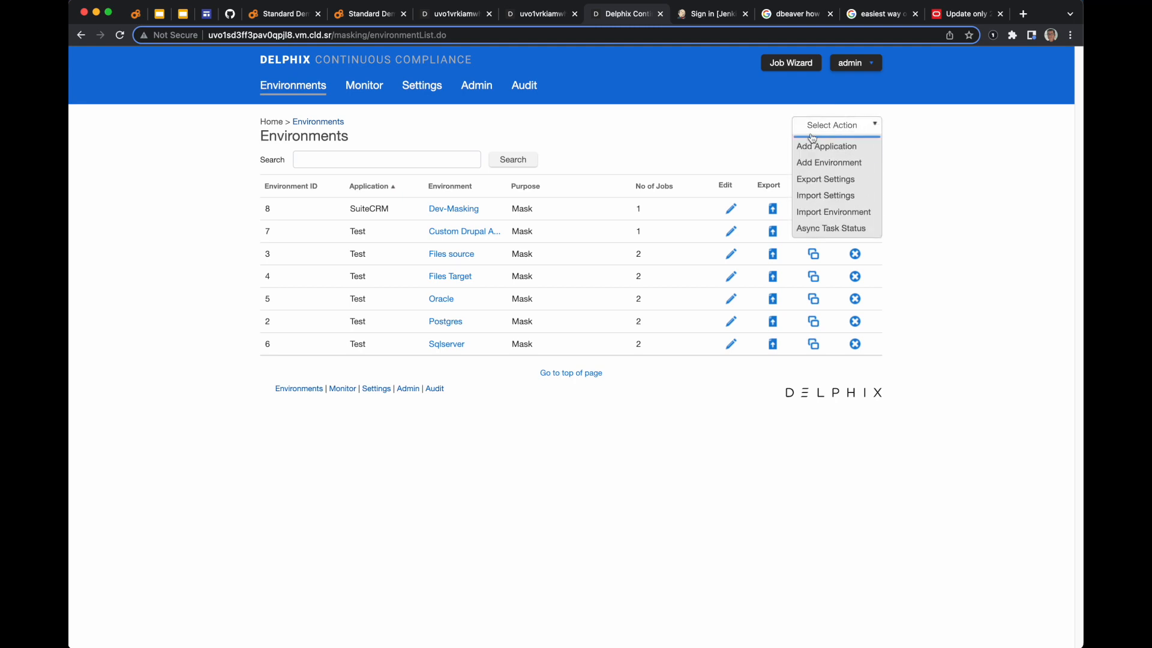
{"action": "left_click", "coordinate": [827, 147]}
{"action": "left_click", "coordinate": [521, 354]}
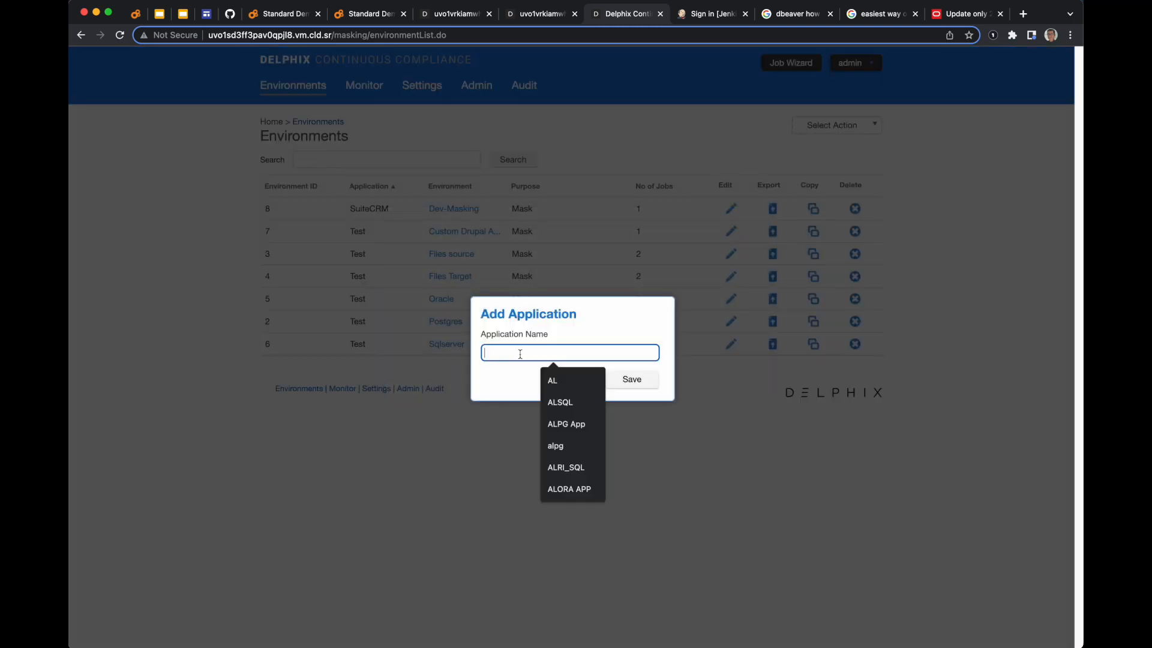
{"action": "type", "text": "ALORA"}
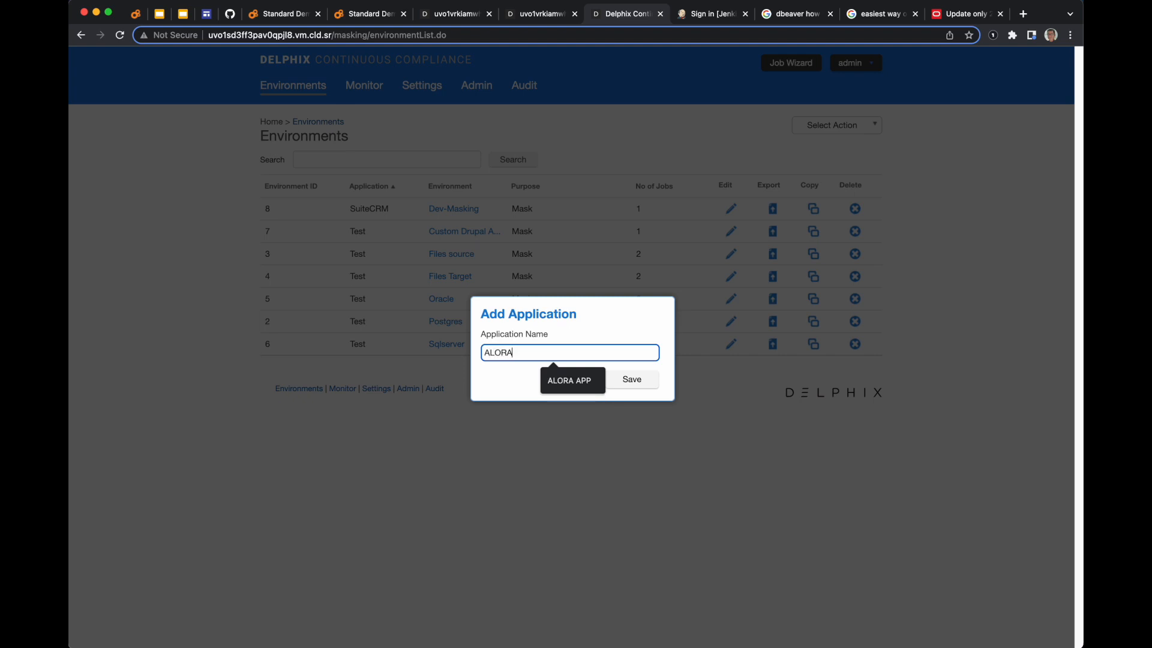
{"action": "type", "text": " APP"}
{"action": "left_click", "coordinate": [630, 380]}
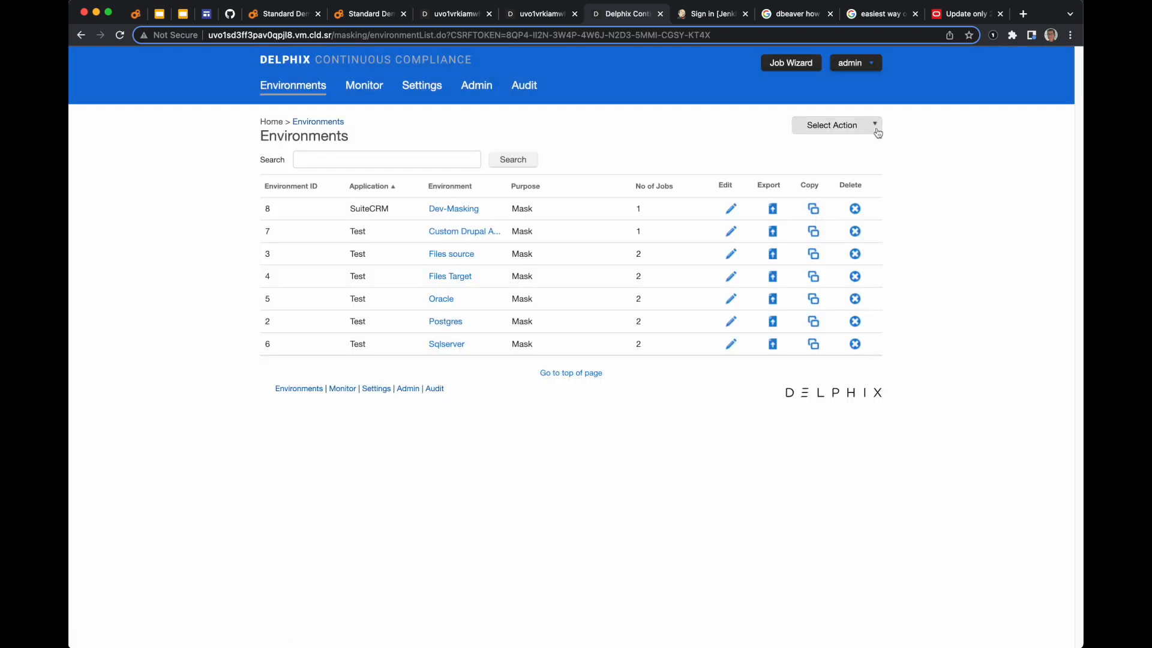
Step: Add an environment named ALORA ENV to the ALORA APP application with the purpose Mask and save it
{"action": "left_click", "coordinate": [875, 126]}
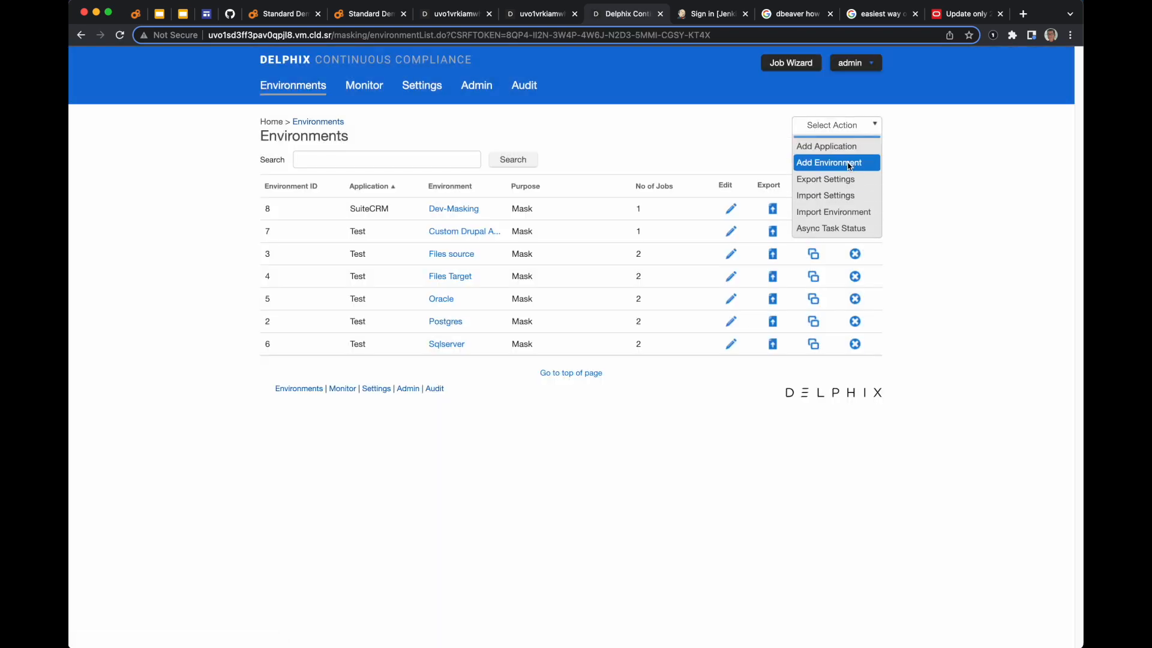
{"action": "left_click", "coordinate": [849, 166]}
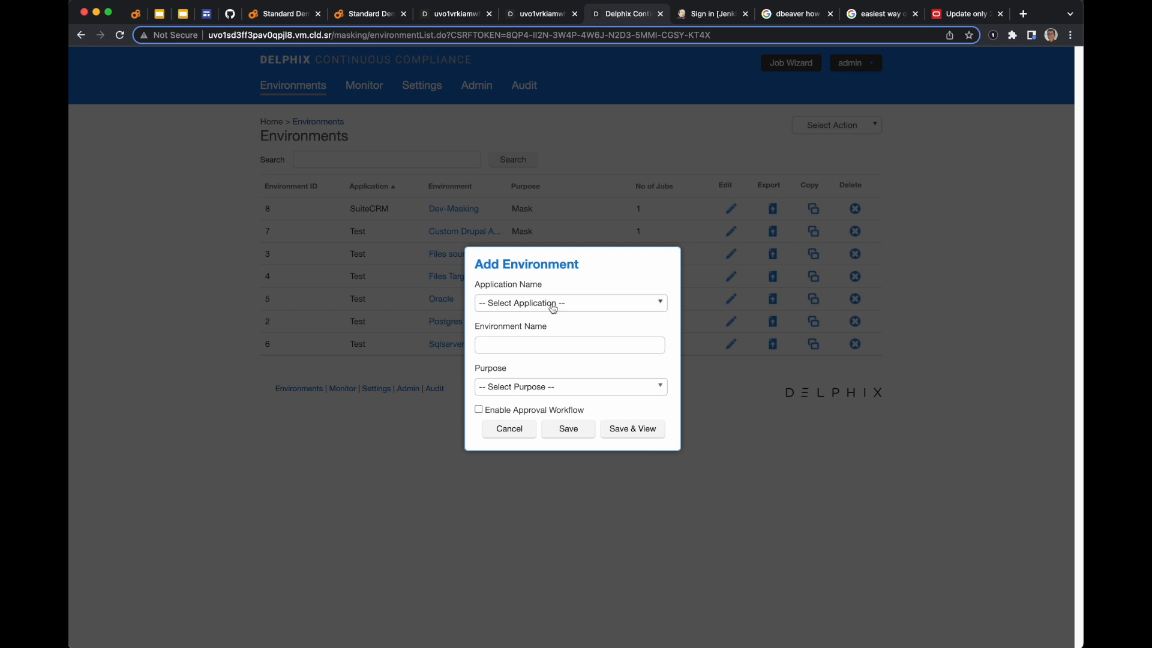
{"action": "left_click", "coordinate": [553, 304]}
{"action": "scroll", "coordinate": [548, 411], "scroll_direction": "down", "scroll_amount": 2}
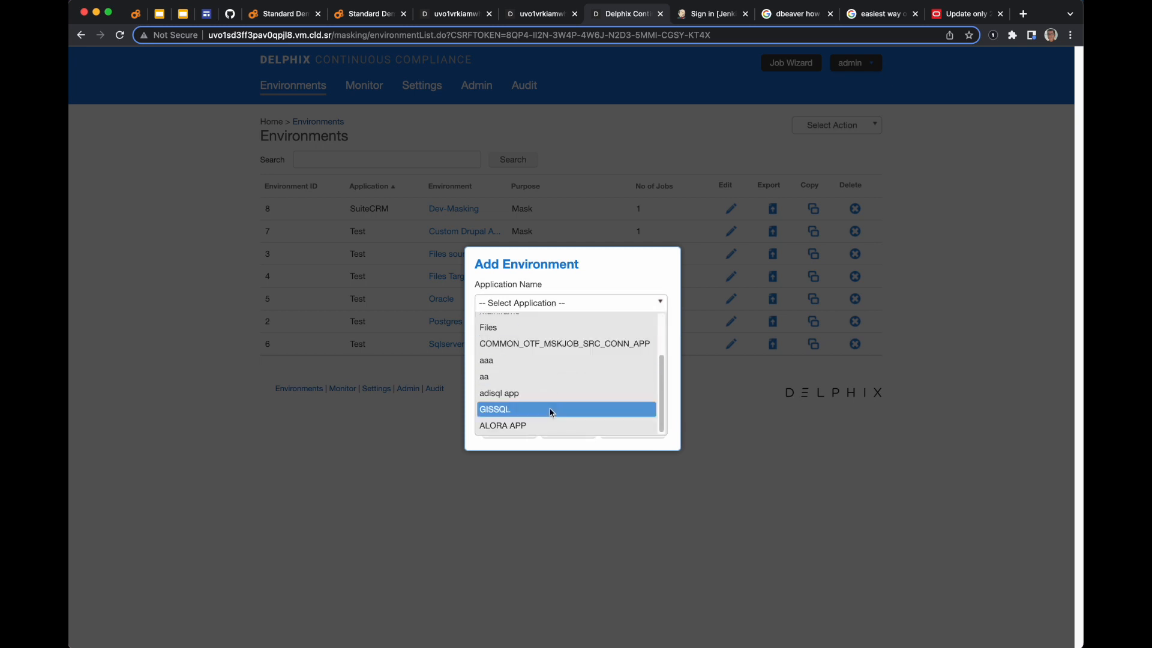
{"action": "left_click", "coordinate": [542, 424]}
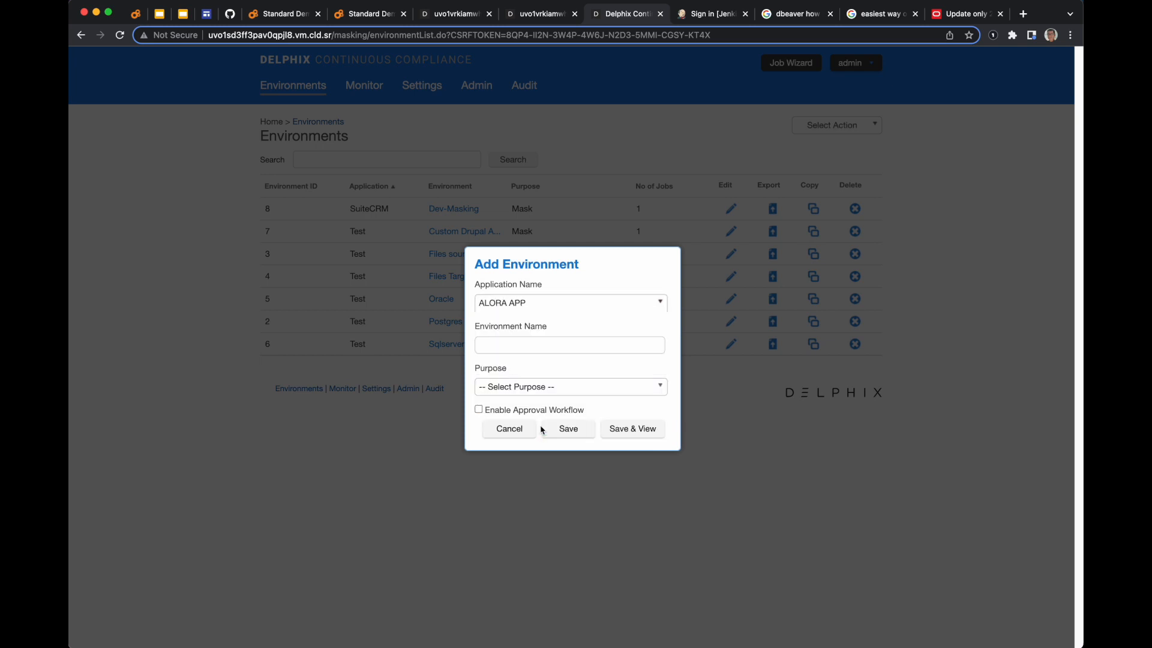
{"action": "left_click", "coordinate": [538, 345]}
{"action": "type", "text": "ALL"}
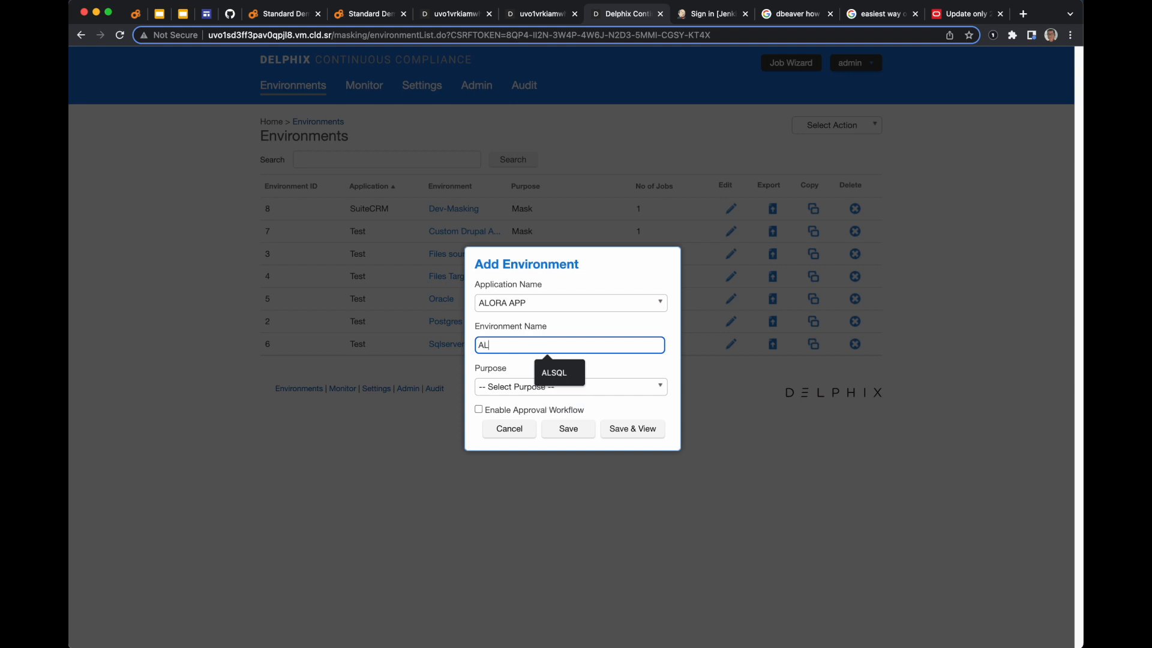
{"action": "key", "text": "BackSpace"}
{"action": "type", "text": "ORA ENV"}
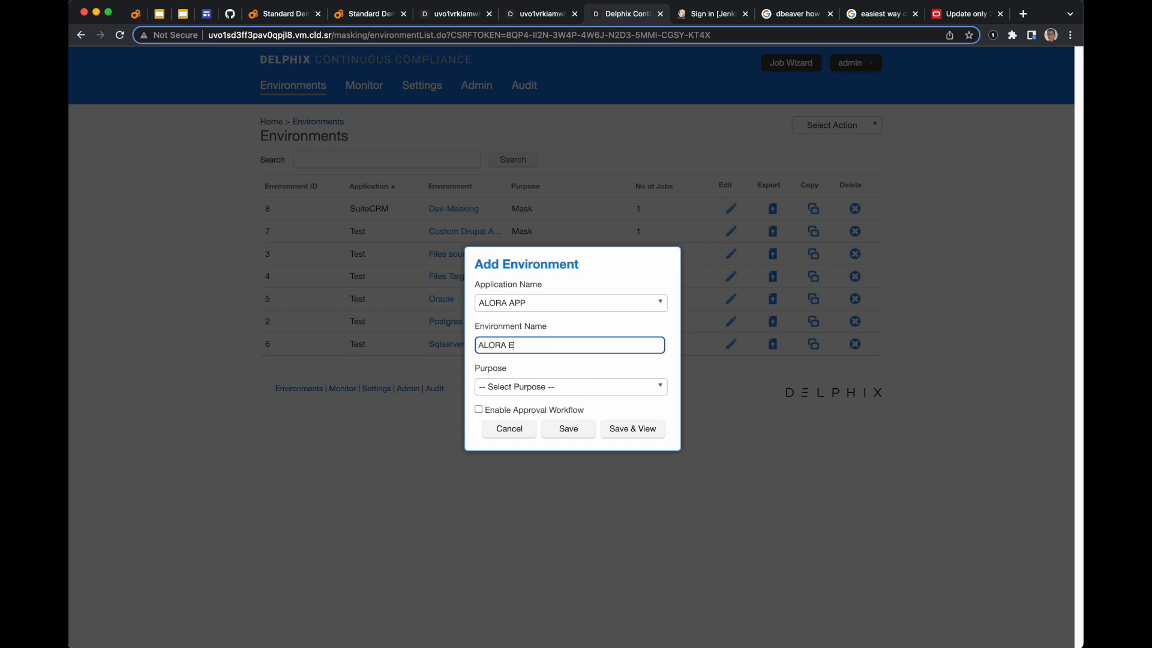
{"action": "left_click", "coordinate": [528, 387]}
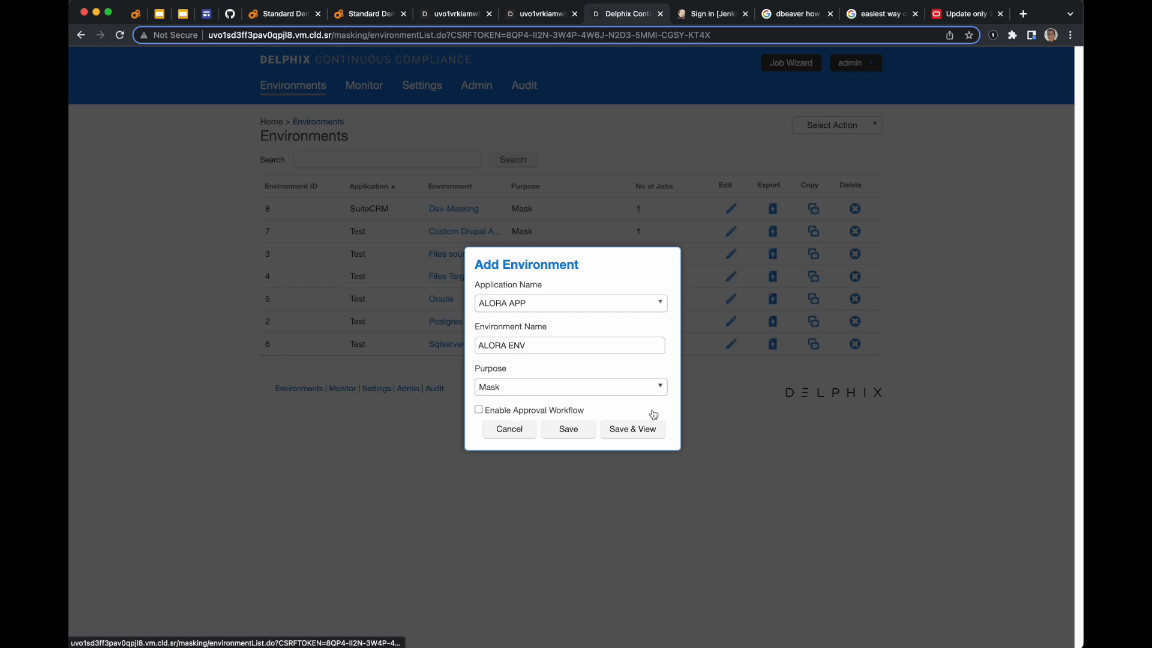
{"action": "left_click", "coordinate": [570, 429]}
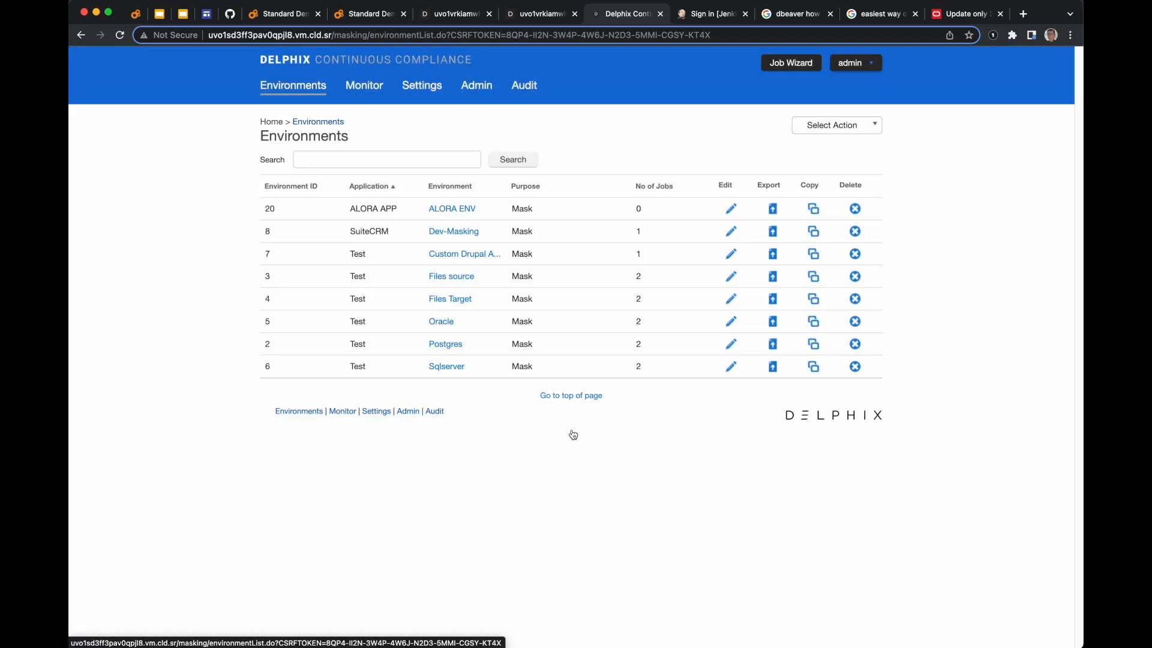
Step: Start a new connection in the ALORA ENV environment with type Database - Oracle and the name ALORA Conn
{"action": "left_click", "coordinate": [457, 210]}
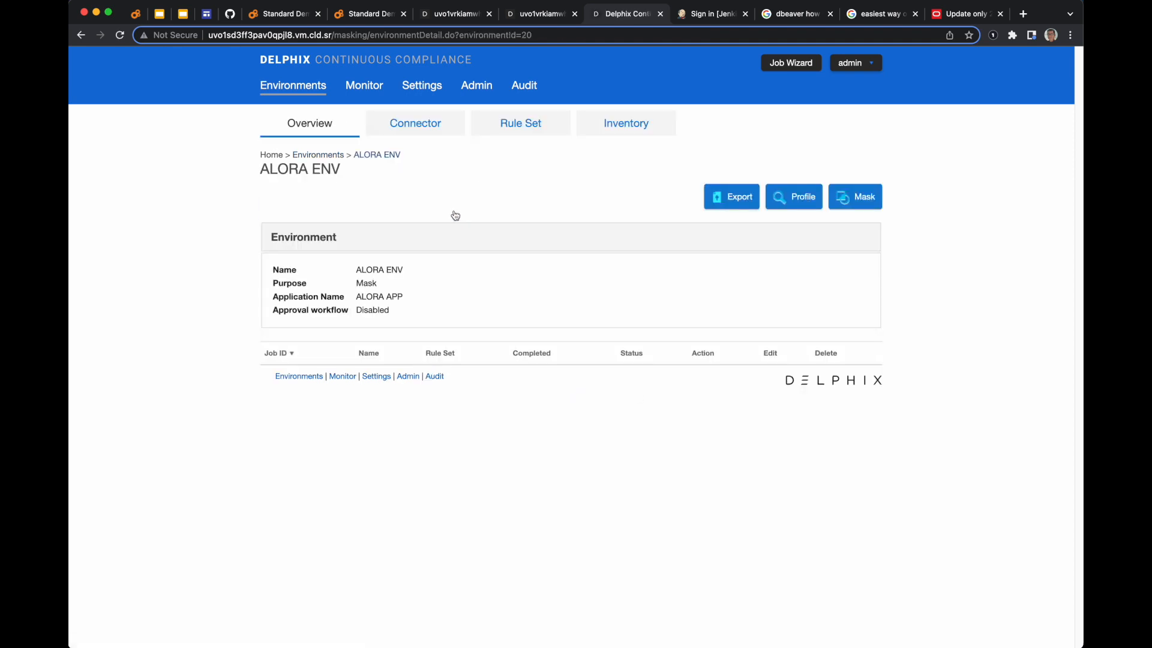
{"action": "left_click", "coordinate": [422, 126]}
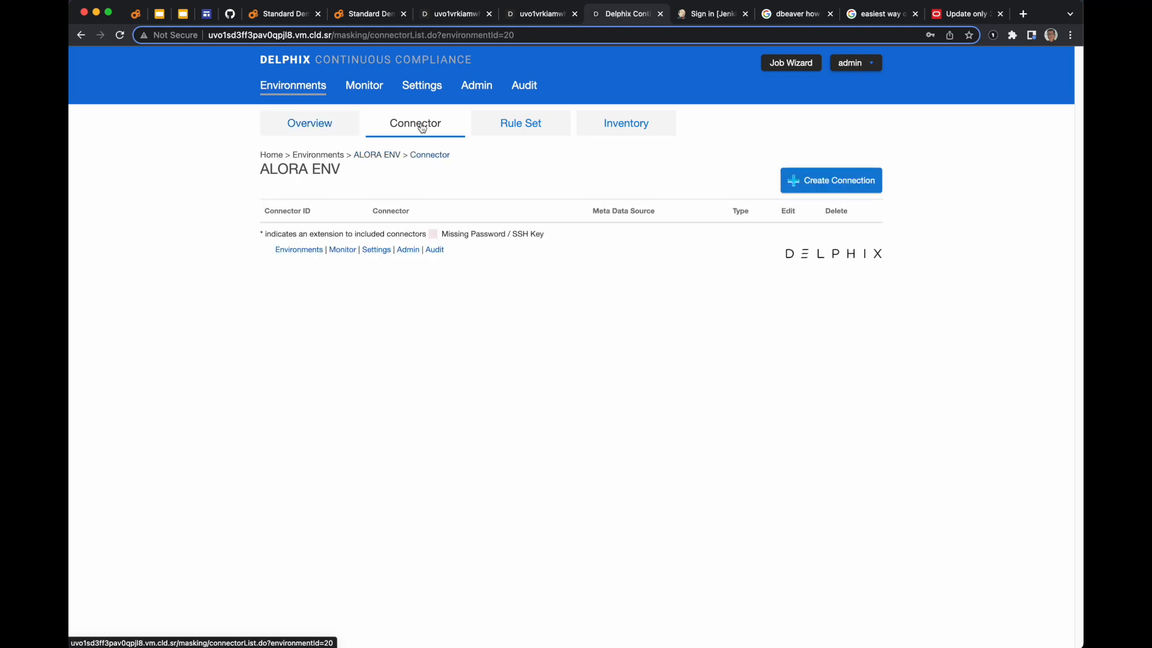
{"action": "left_click", "coordinate": [826, 182]}
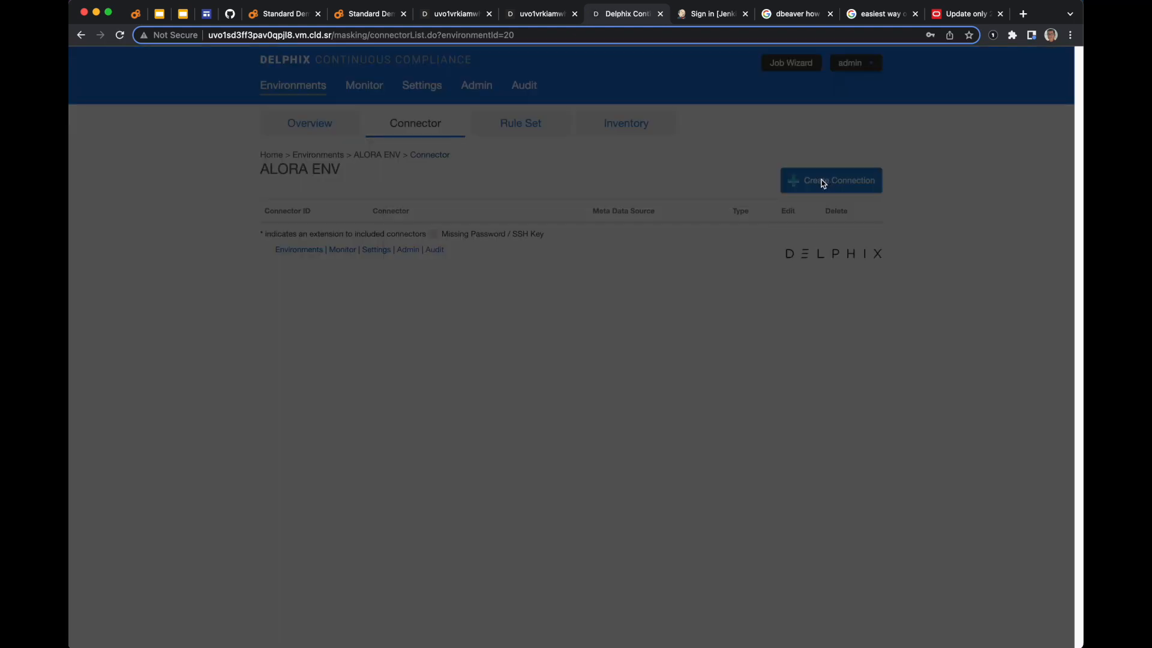
{"action": "left_click", "coordinate": [471, 245]}
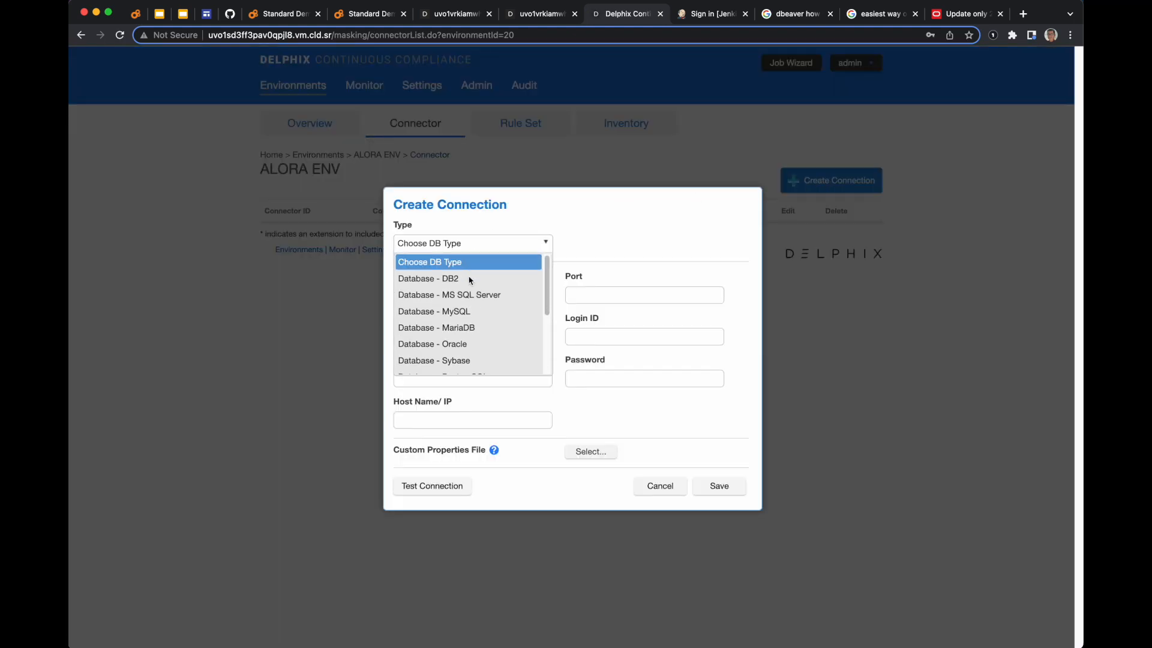
{"action": "left_click", "coordinate": [473, 333]}
{"action": "left_click", "coordinate": [474, 295]}
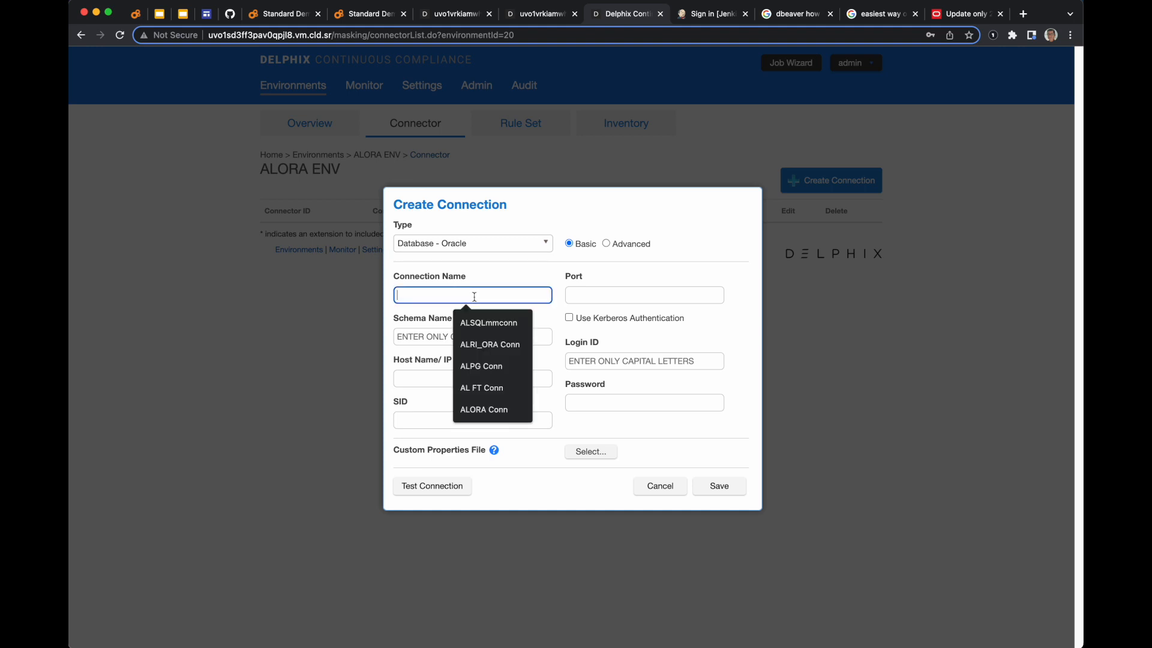
{"action": "type", "text": "ALORA"}
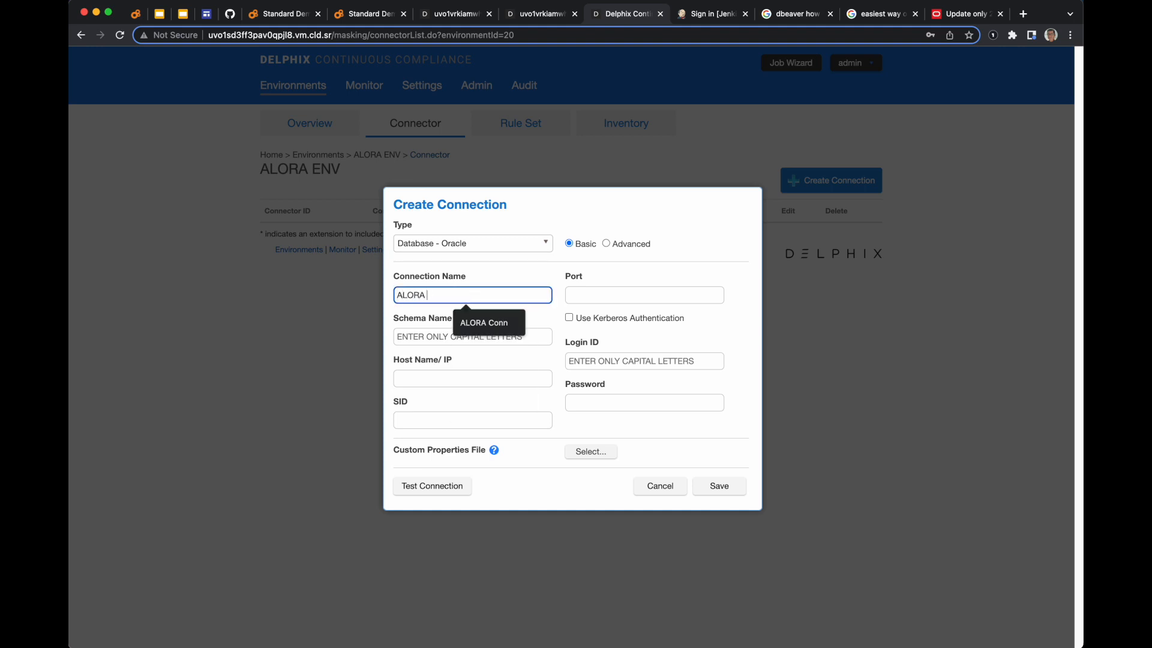
{"action": "type", "text": " Conn"}
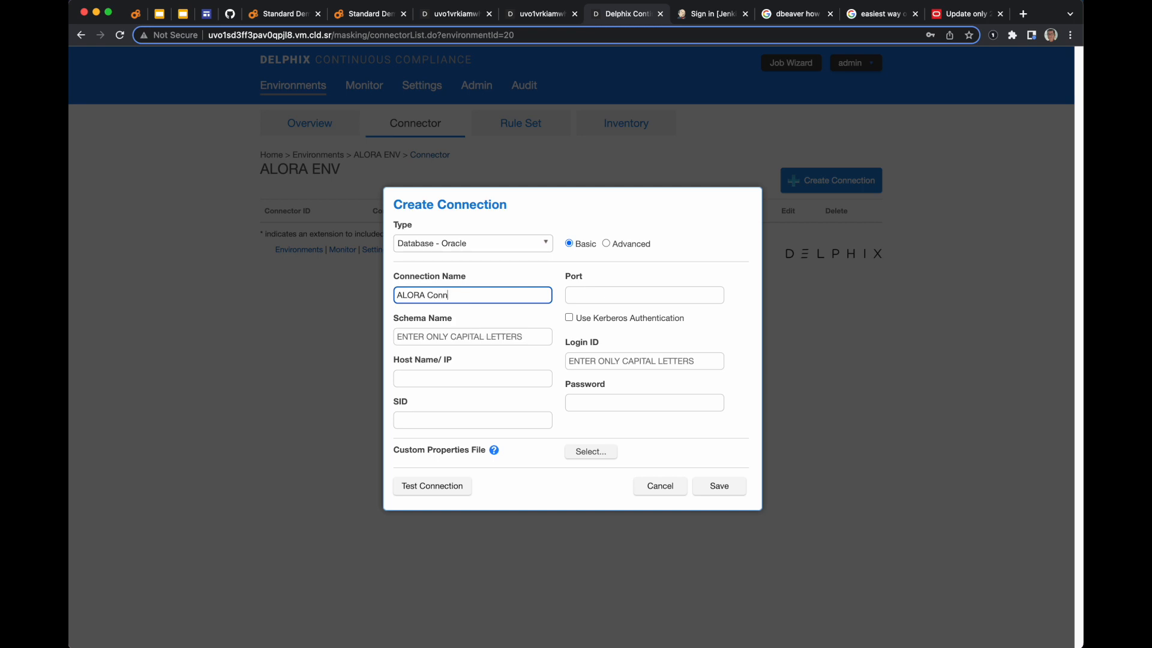
Step: Set the connection's schema name to DELPHIXDB, host to 10.160.1.61 and SID to ALORA
{"action": "left_click", "coordinate": [460, 336]}
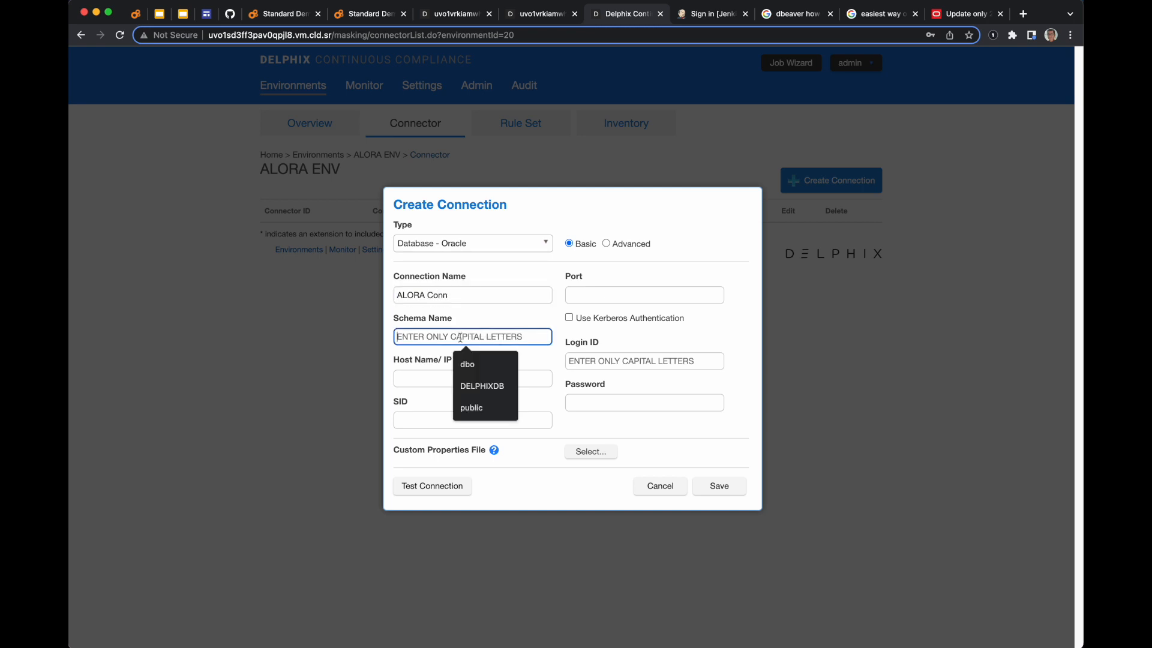
{"action": "left_click", "coordinate": [481, 391]}
{"action": "left_click", "coordinate": [441, 379]}
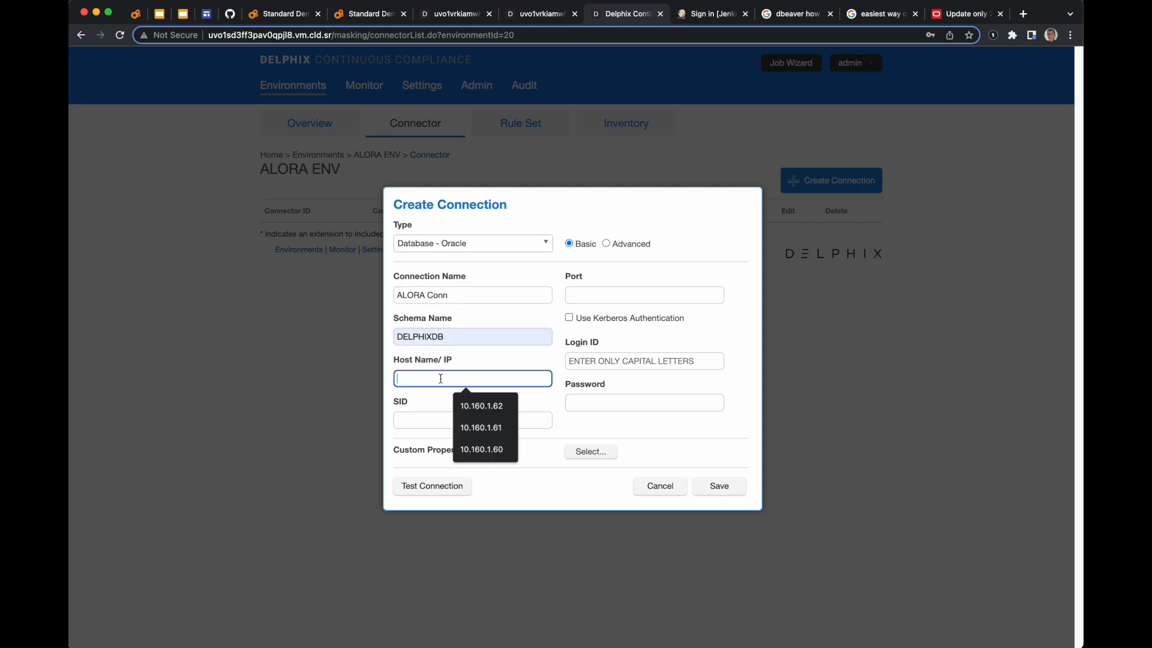
{"action": "left_click", "coordinate": [477, 429]}
{"action": "left_click", "coordinate": [459, 421]}
{"action": "type", "text": "ALORA"}
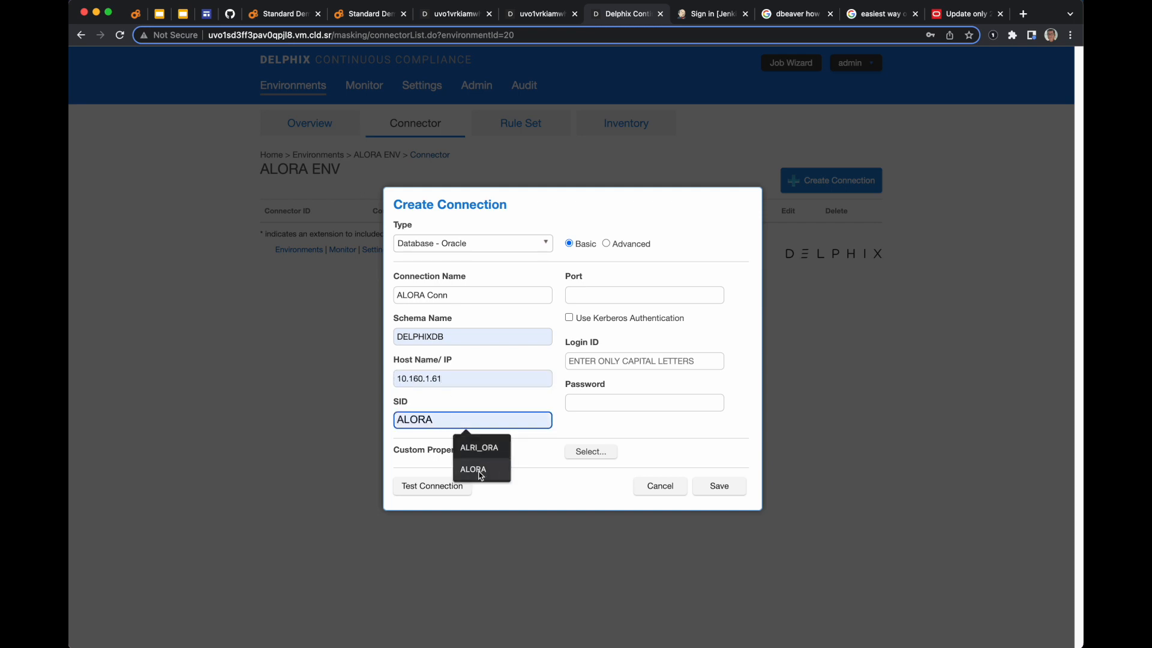
Step: Set the port to 1521 and login ID to DELPHIXDB, enter the database password, and save the connection
{"action": "left_click", "coordinate": [604, 294]}
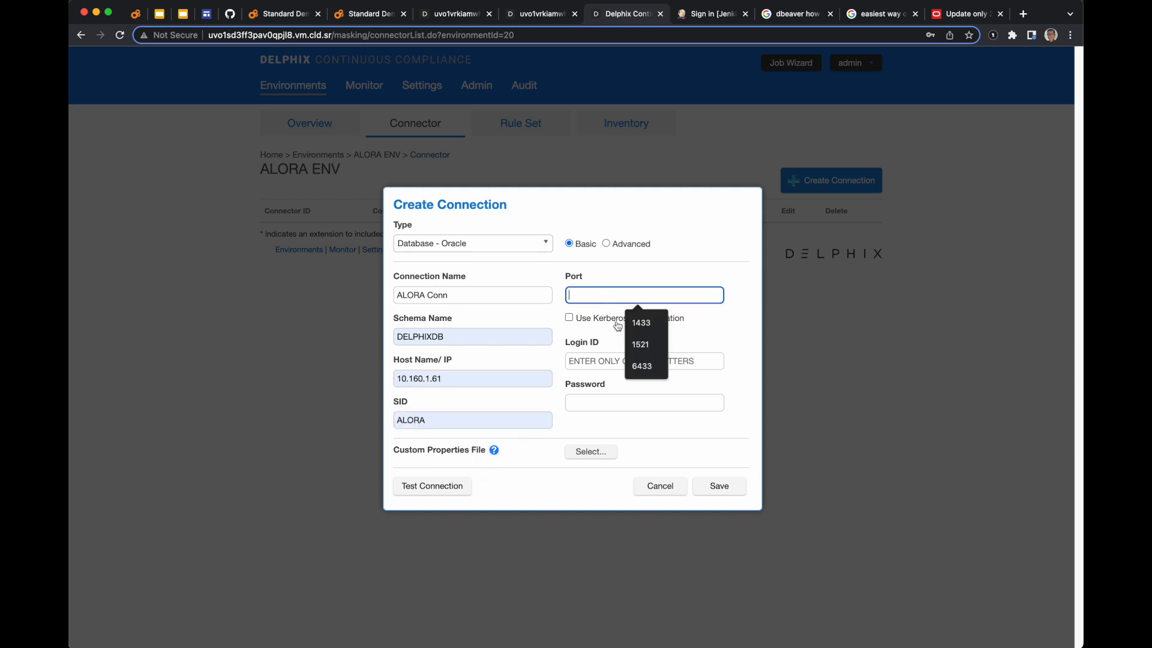
{"action": "left_click", "coordinate": [640, 345]}
{"action": "left_click", "coordinate": [627, 362]}
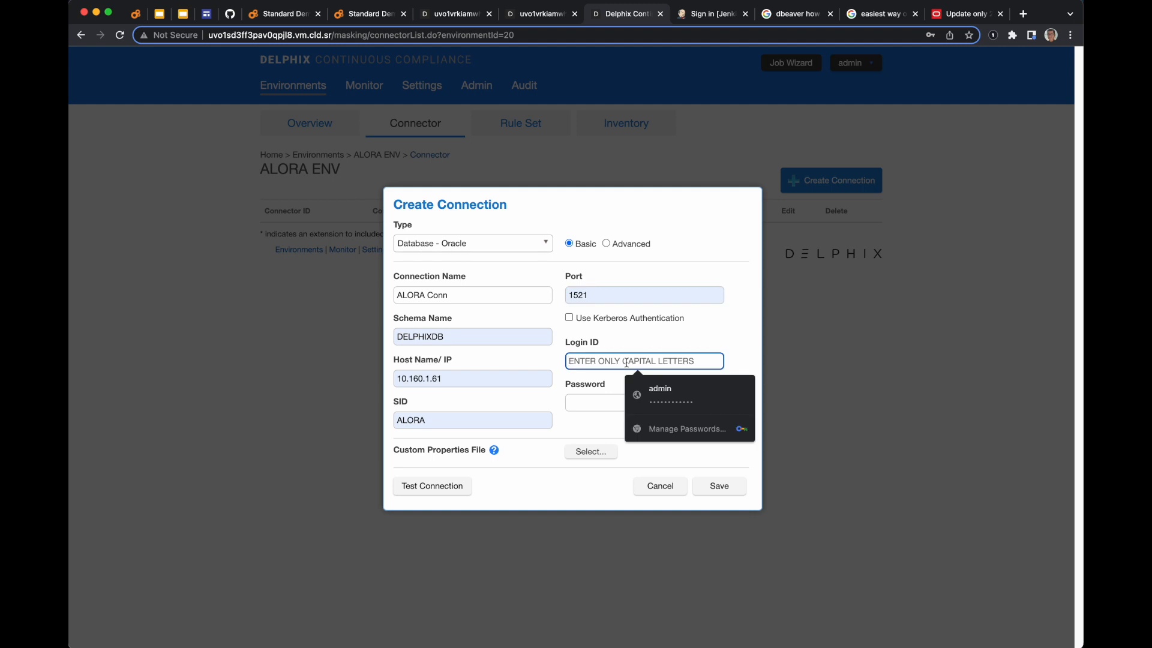
{"action": "type", "text": "DELPHIX"}
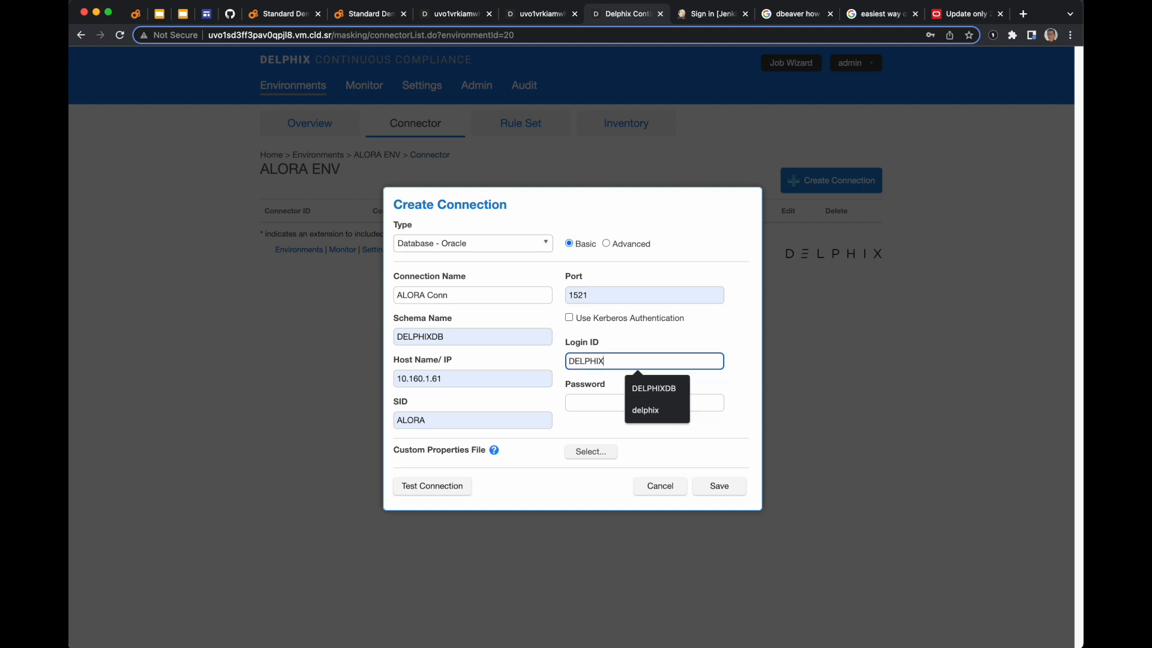
{"action": "type", "text": "DB"}
{"action": "key", "text": "Tab"}
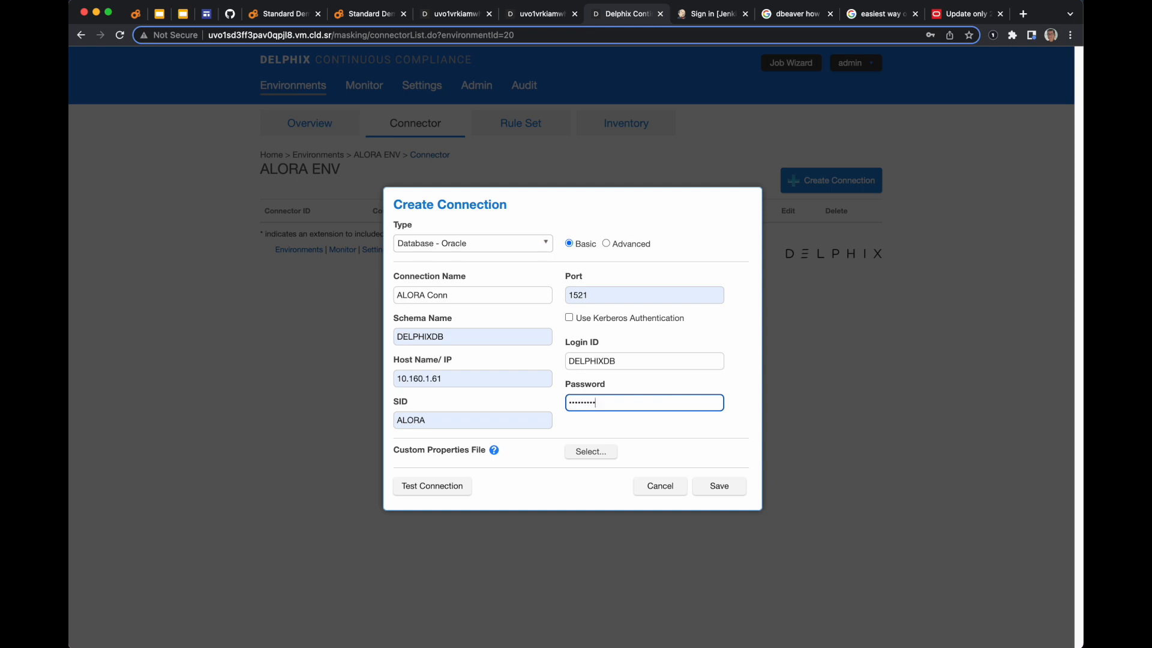
{"action": "left_click", "coordinate": [723, 487]}
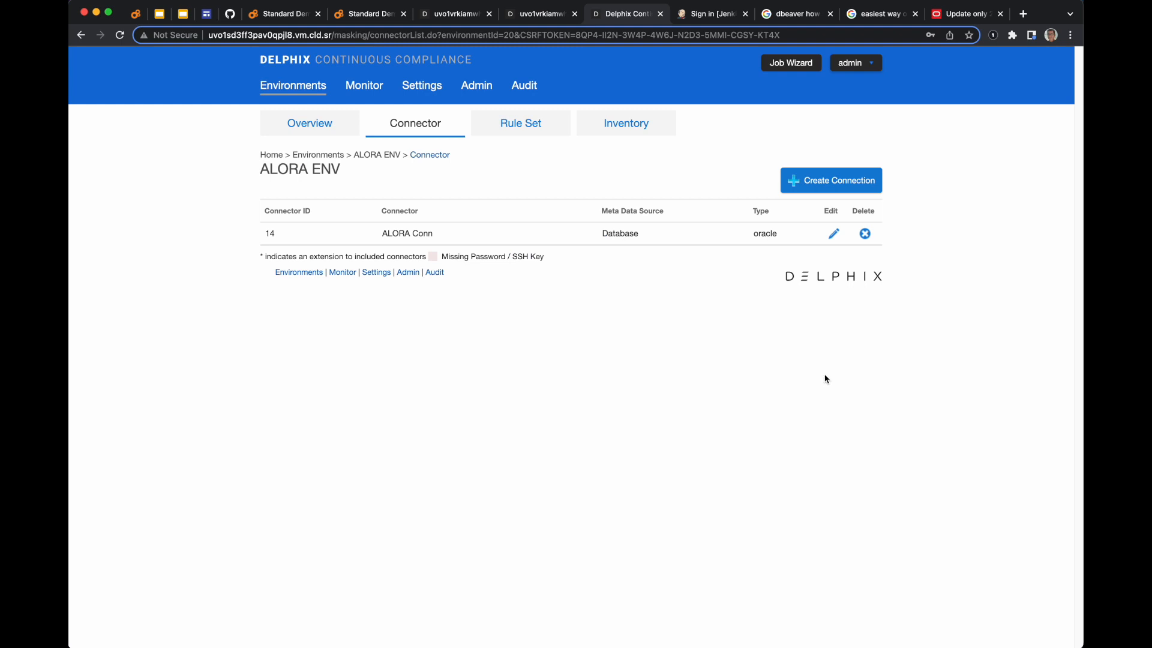
Step: Create a rule set named ALORA RuleSet on the ALORA Conn connector, include the ANAGRAFE table and save it
{"action": "left_click", "coordinate": [524, 125]}
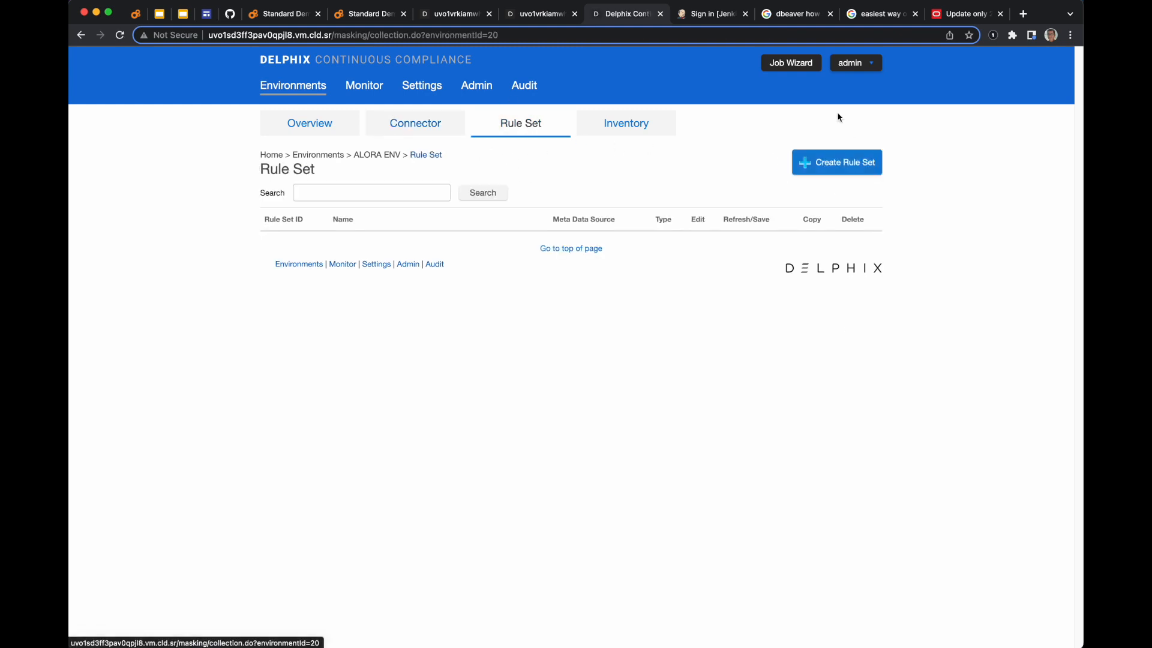
{"action": "left_click", "coordinate": [835, 172]}
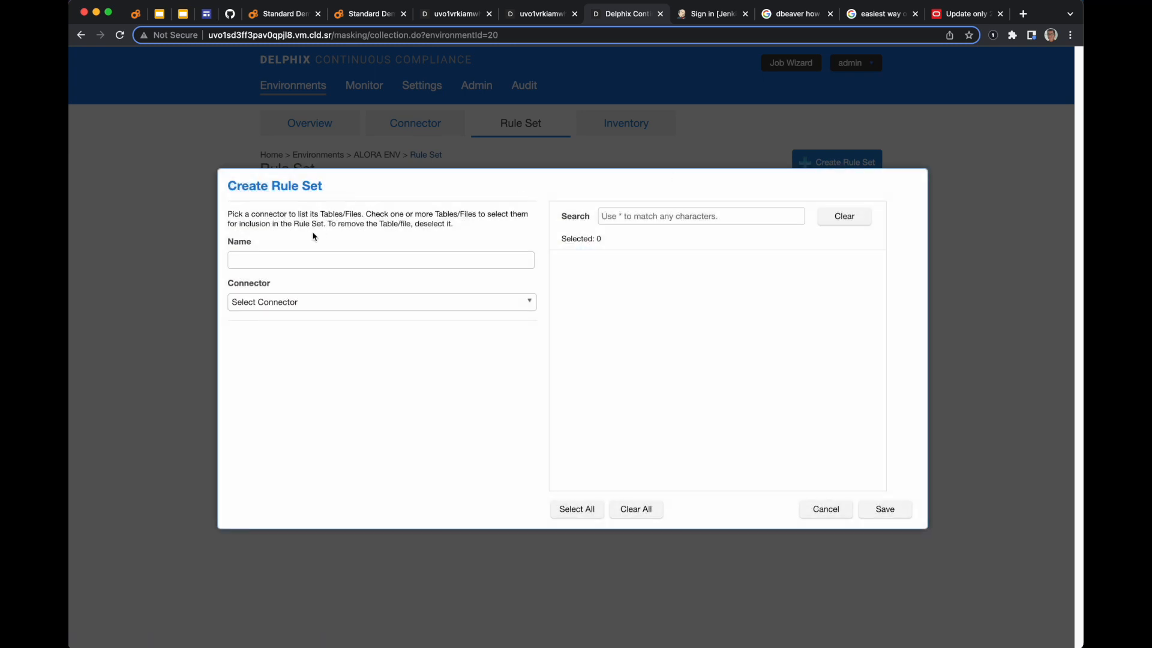
{"action": "left_click", "coordinate": [284, 258]}
{"action": "type", "text": "ALORA RuleSet"}
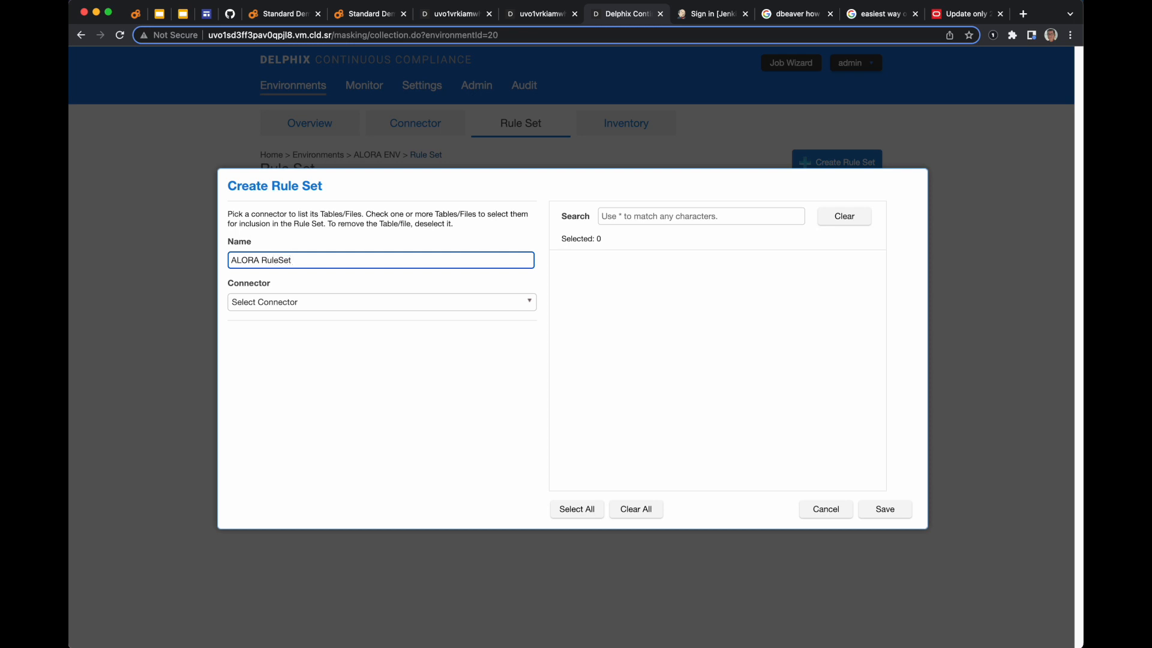
{"action": "left_click", "coordinate": [262, 304]}
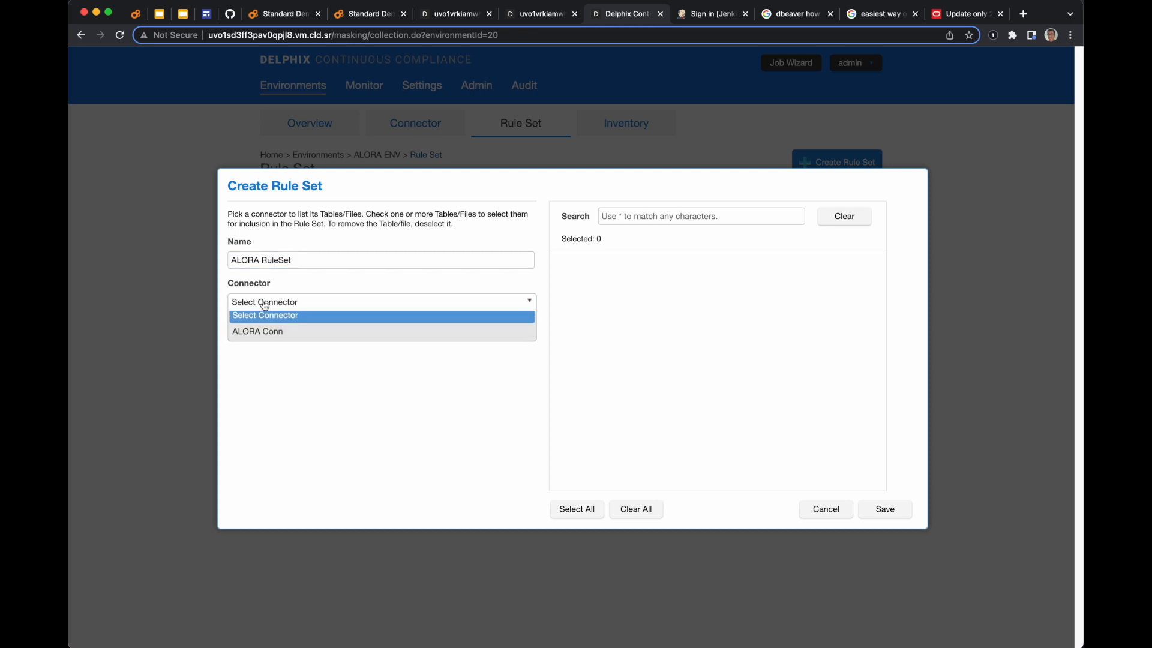
{"action": "left_click", "coordinate": [265, 338]}
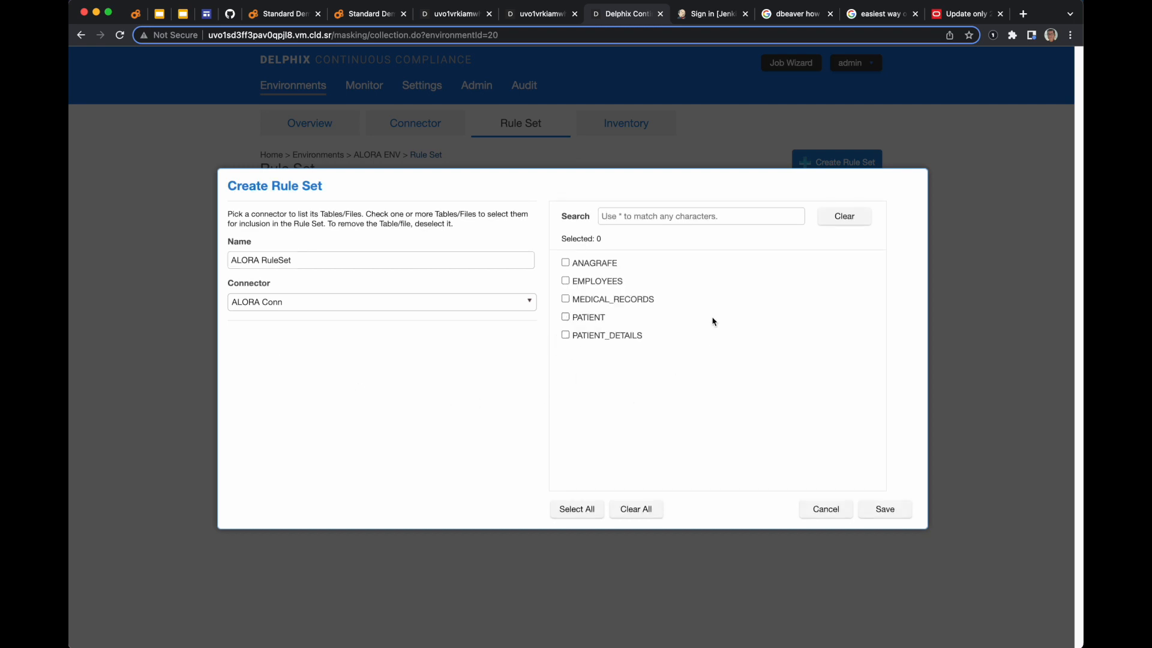
{"action": "left_click", "coordinate": [567, 263]}
{"action": "left_click", "coordinate": [884, 510]}
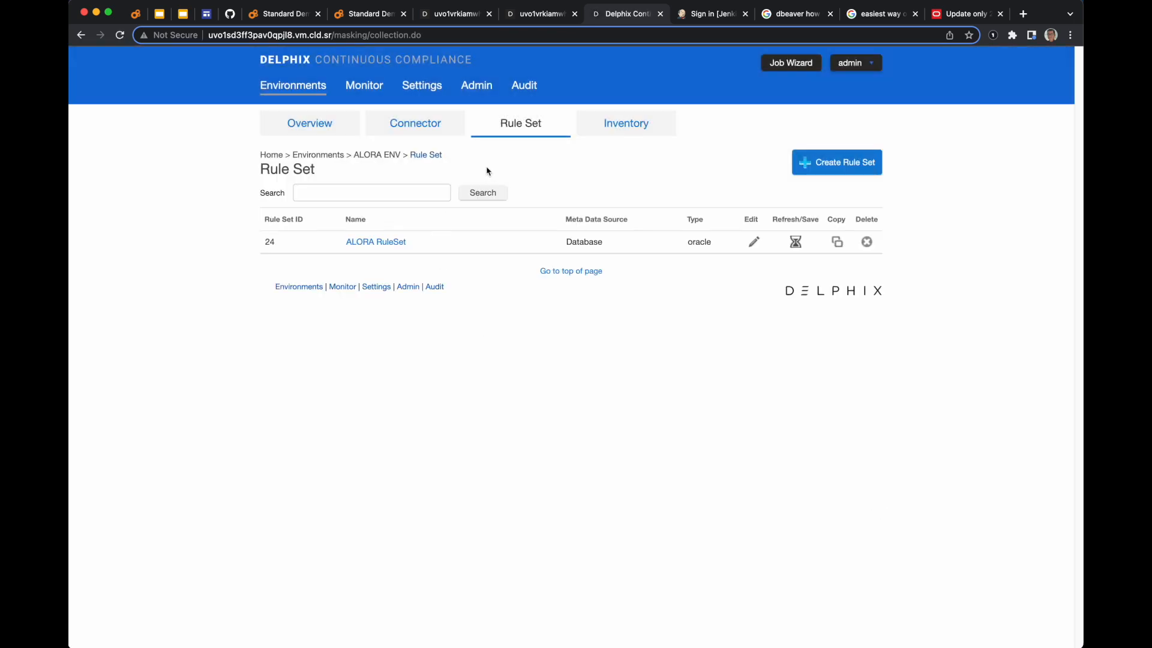
Step: Examine the ANAGRAFE table's columns and data types in the ALORA RuleSet inventory
{"action": "left_click", "coordinate": [624, 129]}
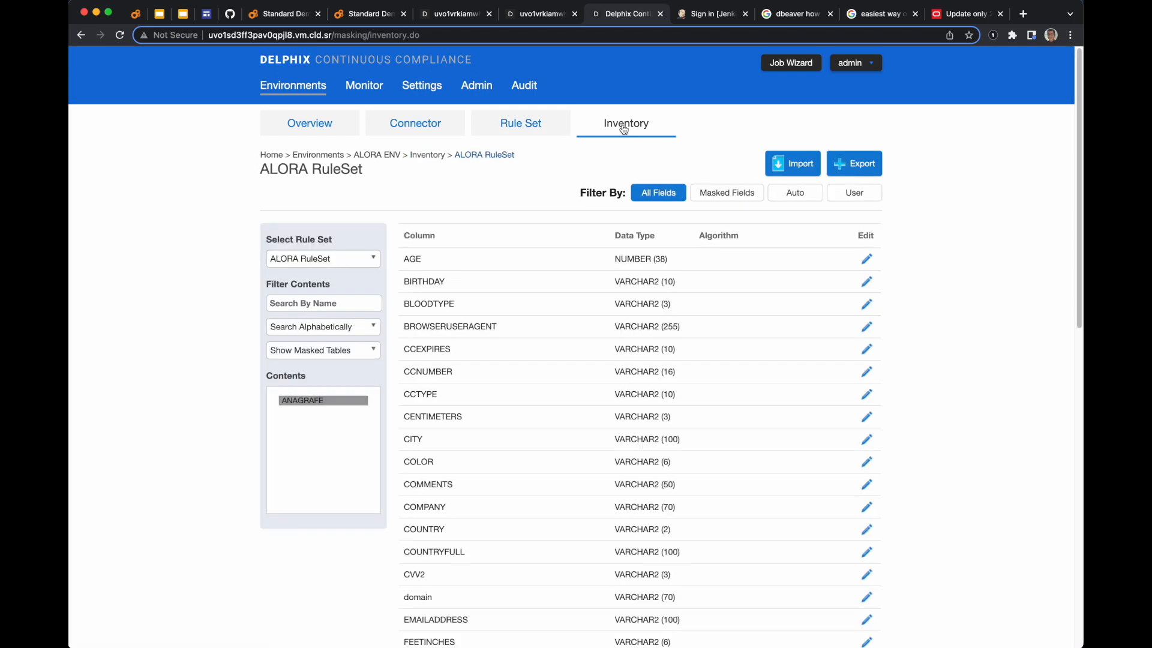
{"action": "scroll", "coordinate": [606, 479], "scroll_direction": "down", "scroll_amount": 3}
{"action": "scroll", "coordinate": [606, 479], "scroll_direction": "down", "scroll_amount": 7}
{"action": "scroll", "coordinate": [607, 480], "scroll_direction": "up", "scroll_amount": 10}
Step: Start a profile job for ALORA ENV named ALORA Profiler and assign ALORA RuleSet to it
{"action": "left_click", "coordinate": [317, 126]}
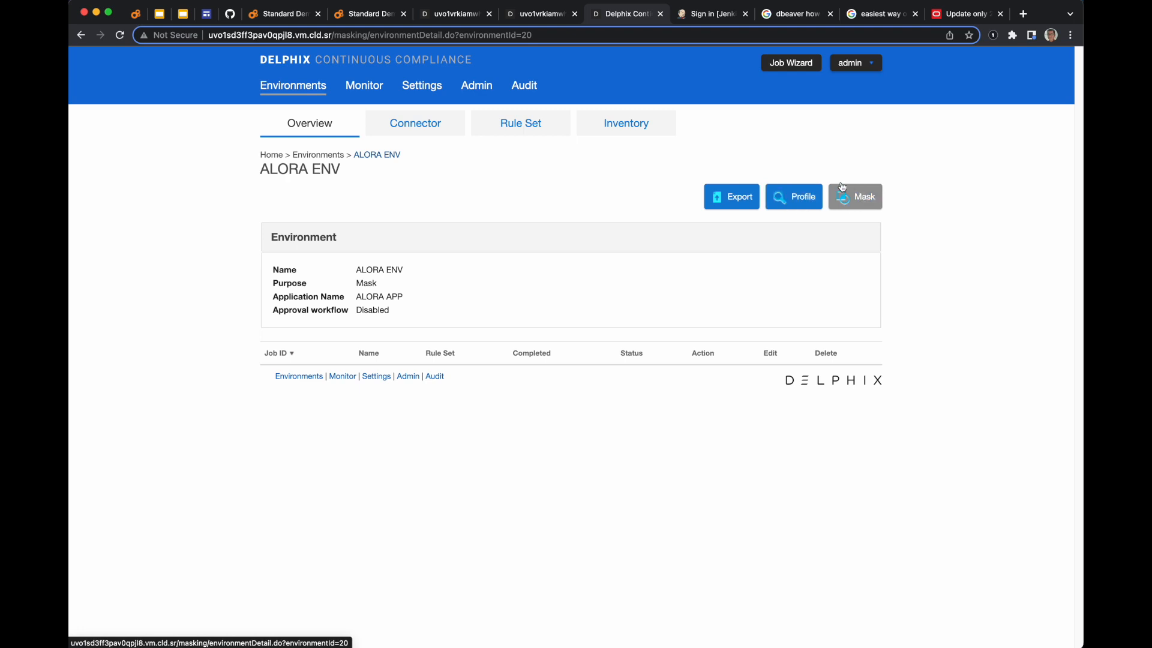
{"action": "left_click", "coordinate": [793, 198]}
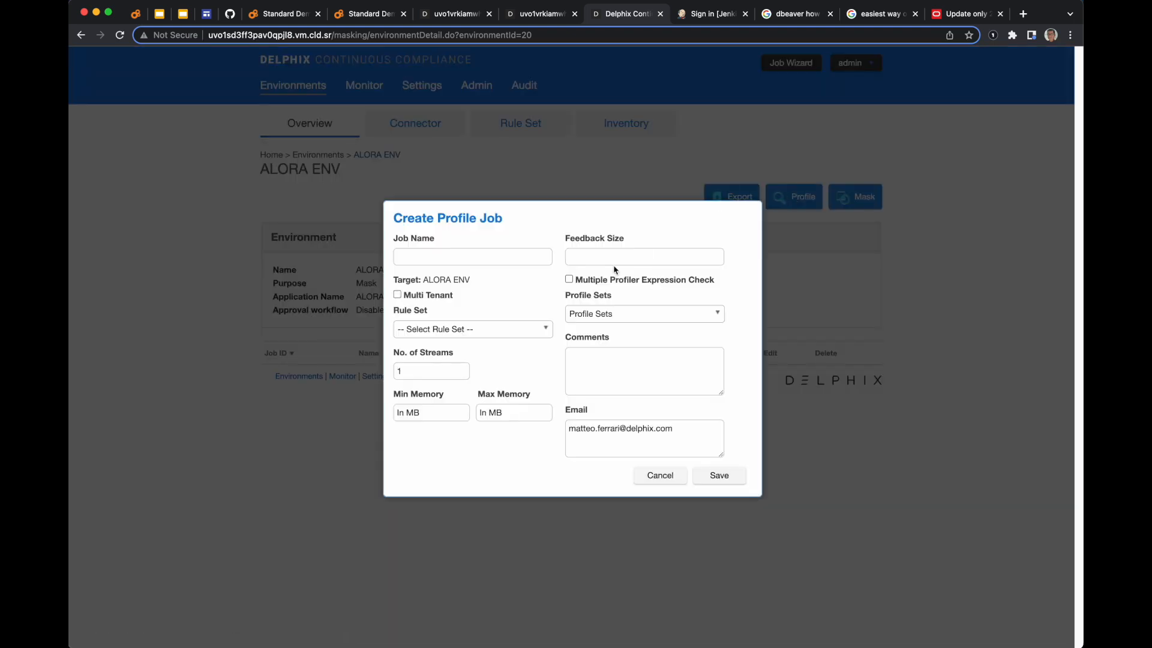
{"action": "left_click", "coordinate": [464, 258]}
{"action": "type", "text": "AL"}
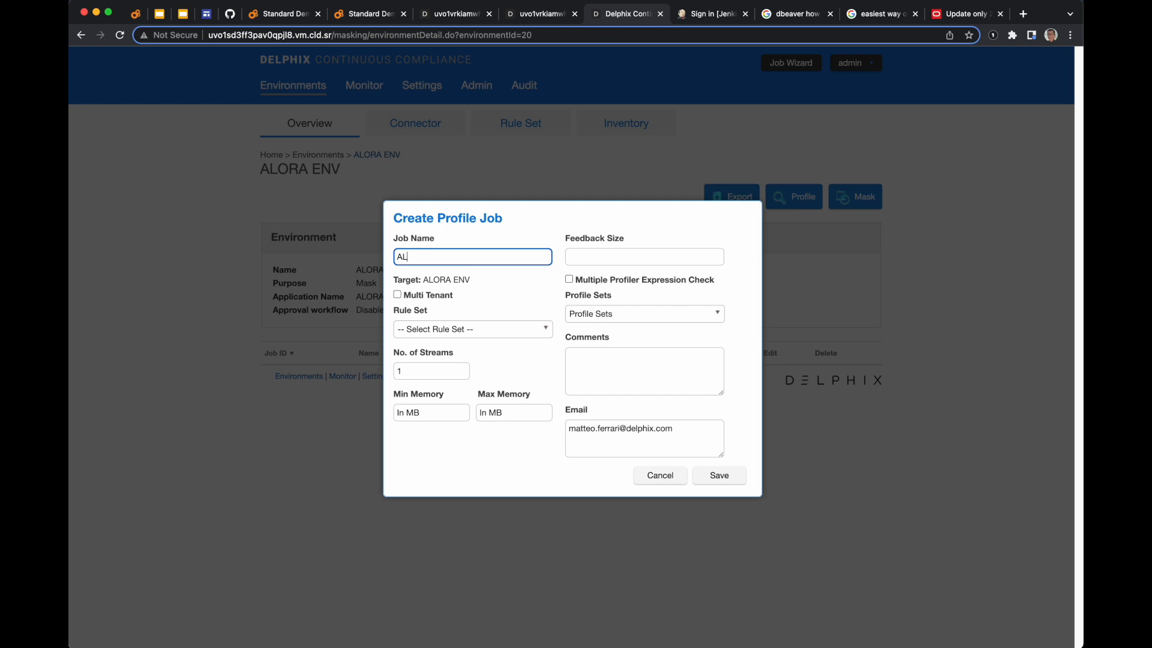
{"action": "type", "text": "ORA Profiler"}
{"action": "left_click", "coordinate": [439, 331]}
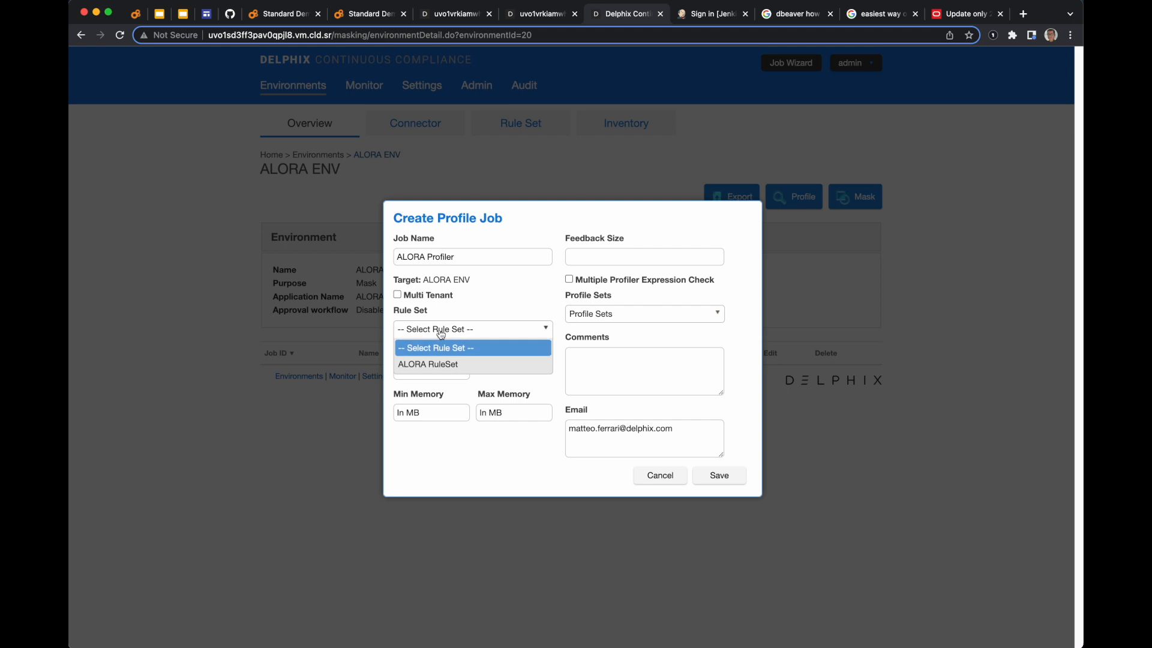
{"action": "left_click", "coordinate": [444, 366]}
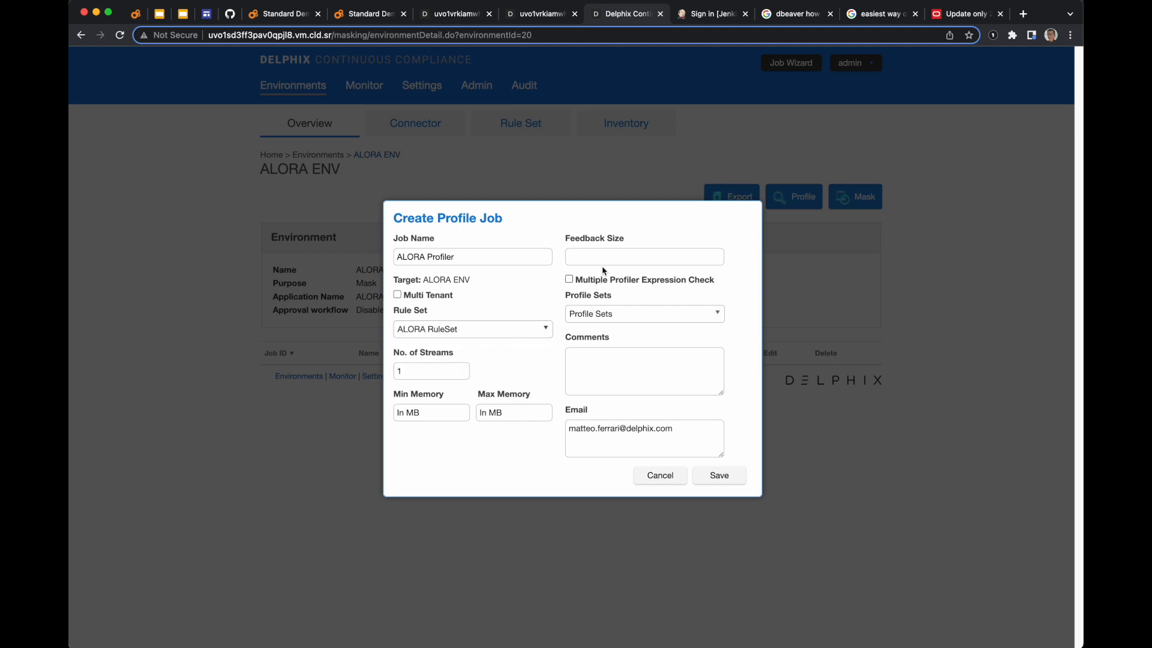
Step: Choose the CCPA profile set for the profile job and save the job
{"action": "left_click", "coordinate": [602, 316]}
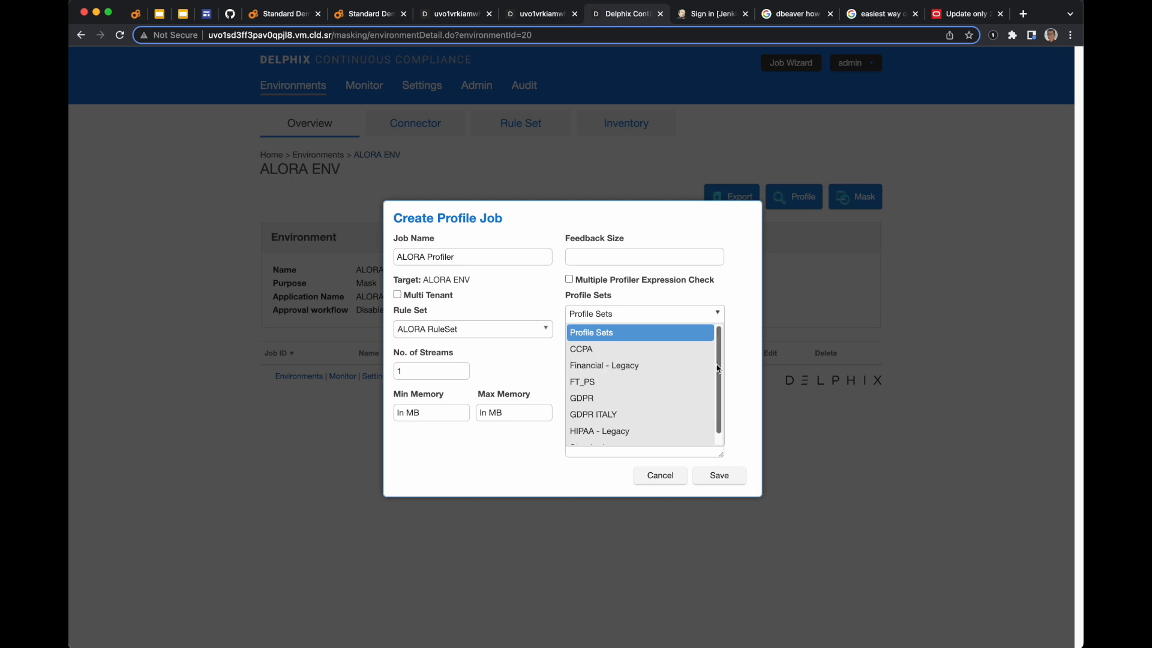
{"action": "left_click_drag", "start_coordinate": [717, 365], "coordinate": [715, 334]}
{"action": "left_click", "coordinate": [585, 350]}
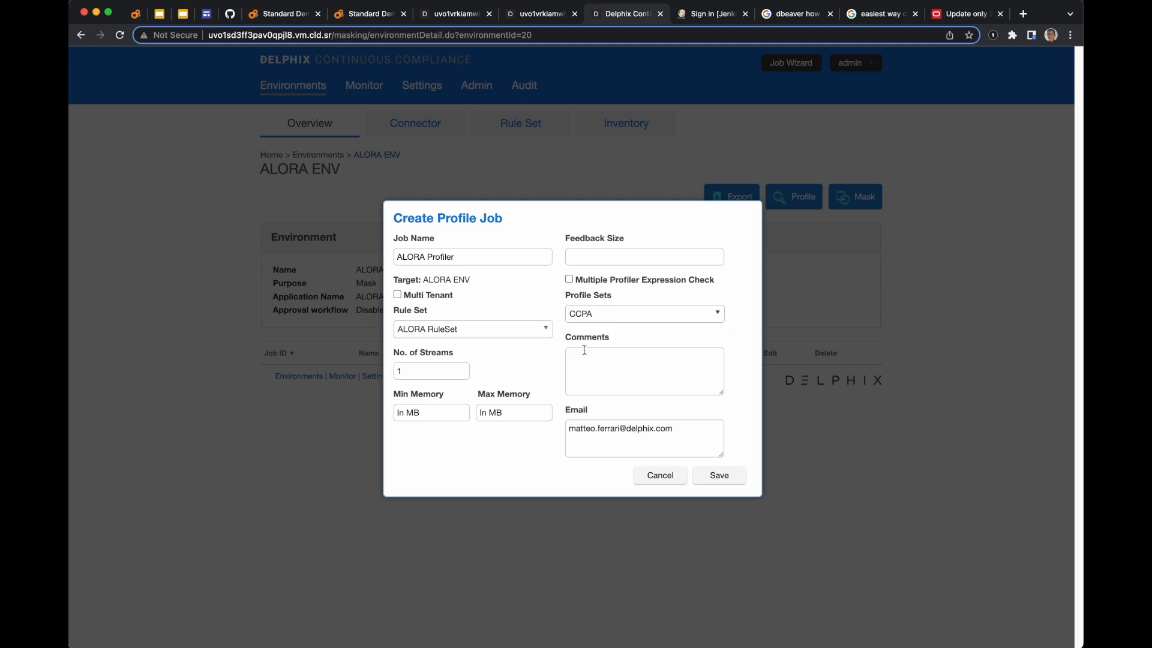
{"action": "left_click", "coordinate": [715, 480]}
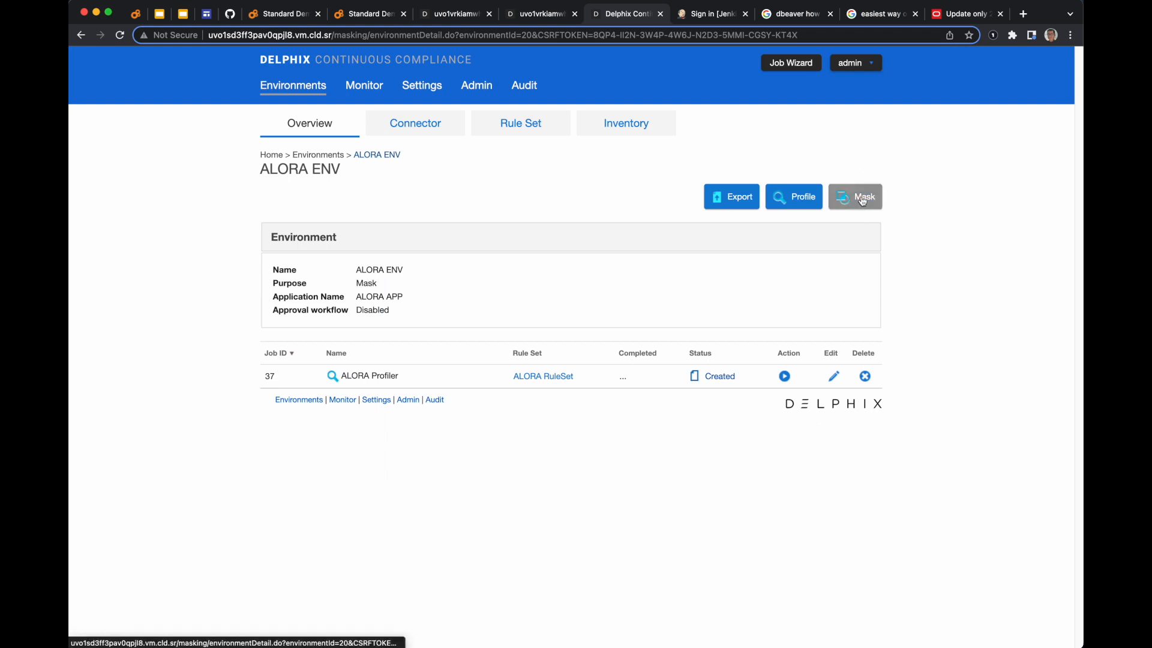
Step: Start a masking job for ALORA ENV named ALORA Masking Job with the In-Place masking method
{"action": "left_click", "coordinate": [862, 201]}
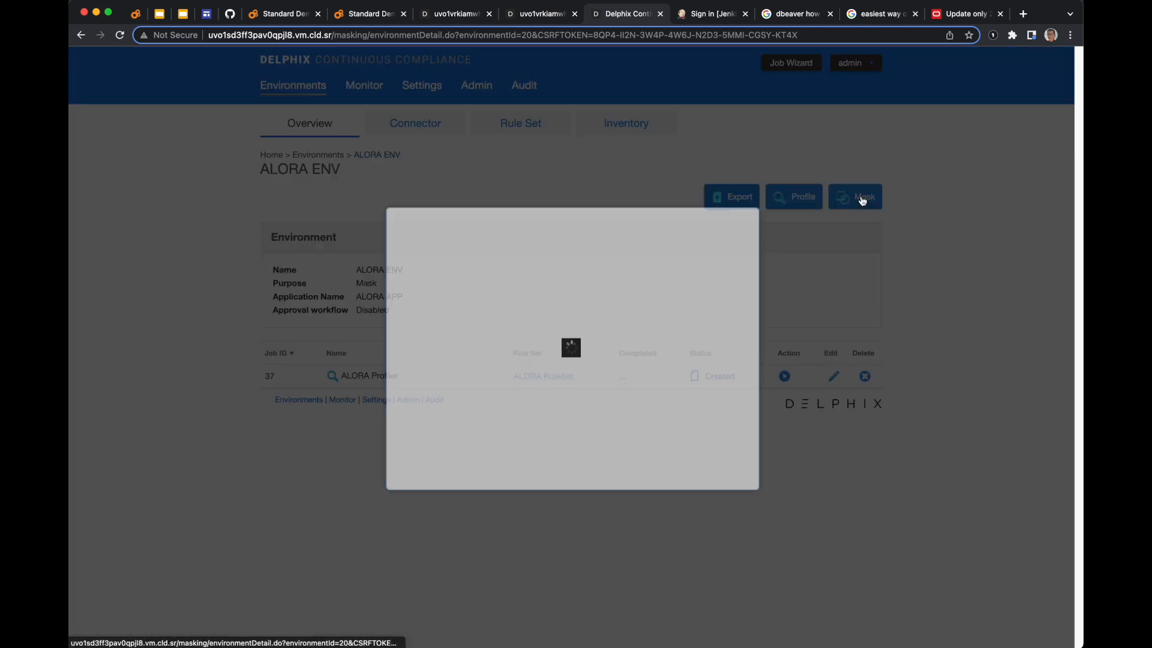
{"action": "left_click", "coordinate": [438, 211]}
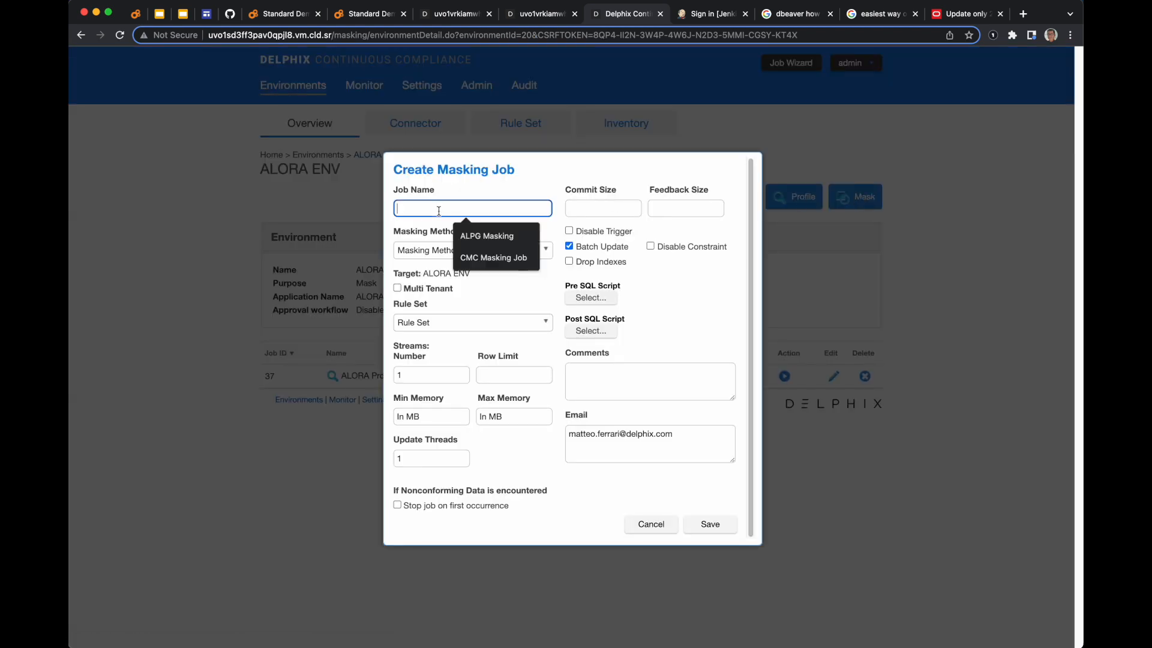
{"action": "type", "text": "ALORA Masking Job"}
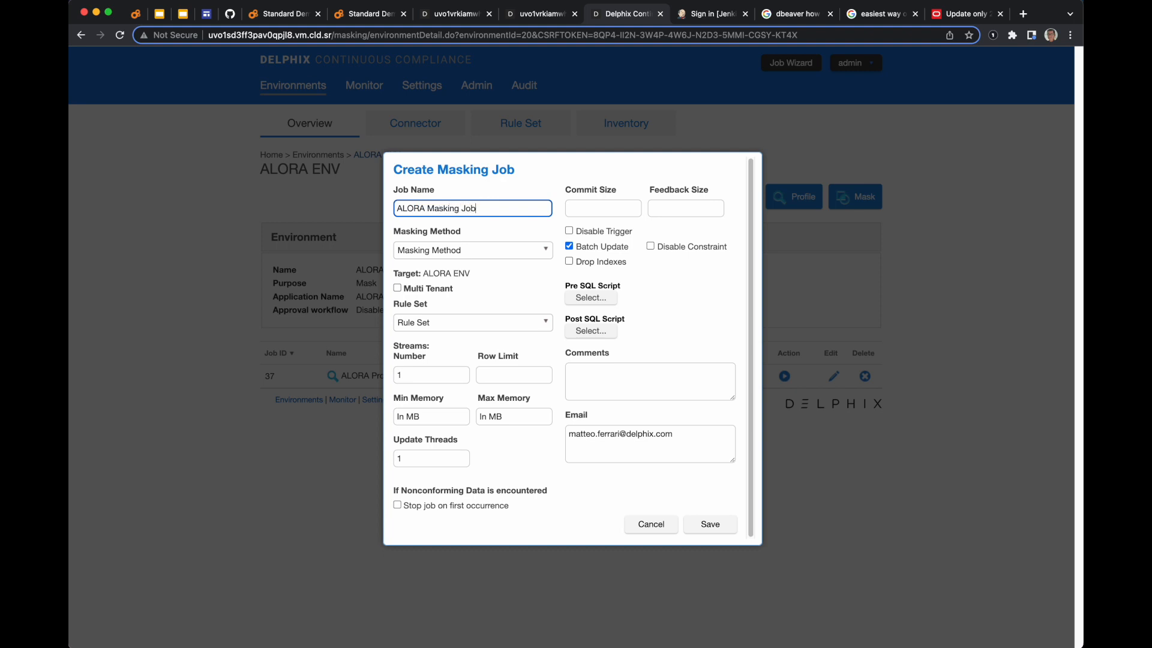
{"action": "left_click", "coordinate": [414, 250]}
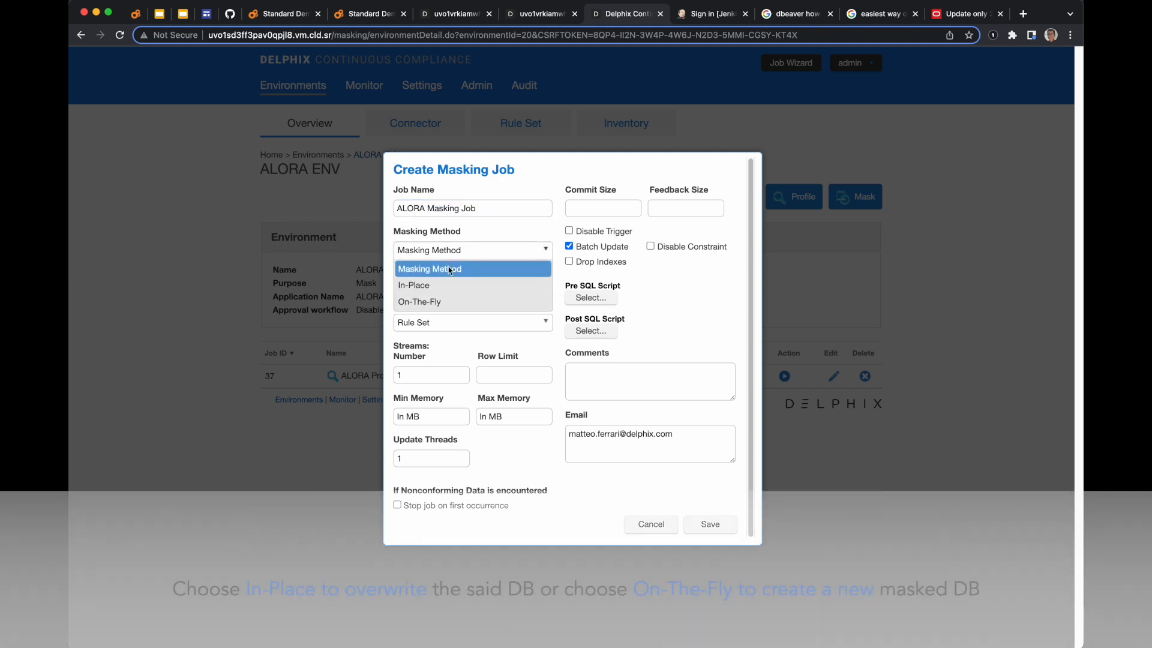
{"action": "left_click", "coordinate": [453, 301]}
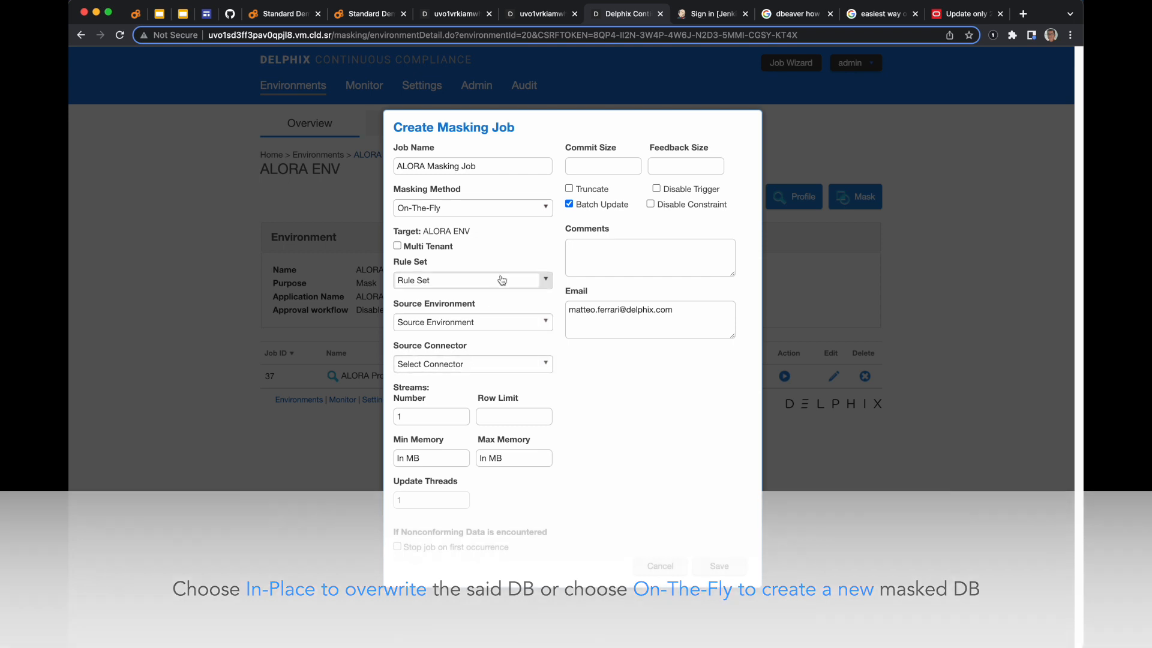
{"action": "left_click", "coordinate": [487, 209]}
{"action": "left_click", "coordinate": [470, 246]}
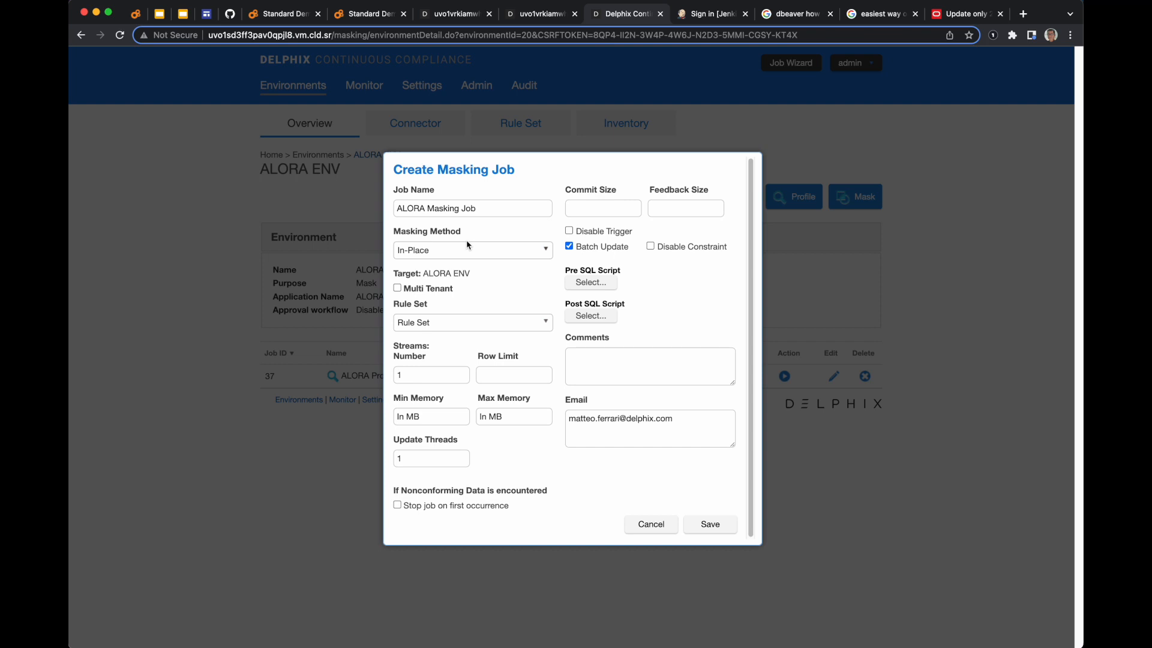
Step: Assign ALORA RuleSet to the masking job, clear its email field and save the job
{"action": "left_click", "coordinate": [464, 327]}
{"action": "left_click", "coordinate": [448, 361]}
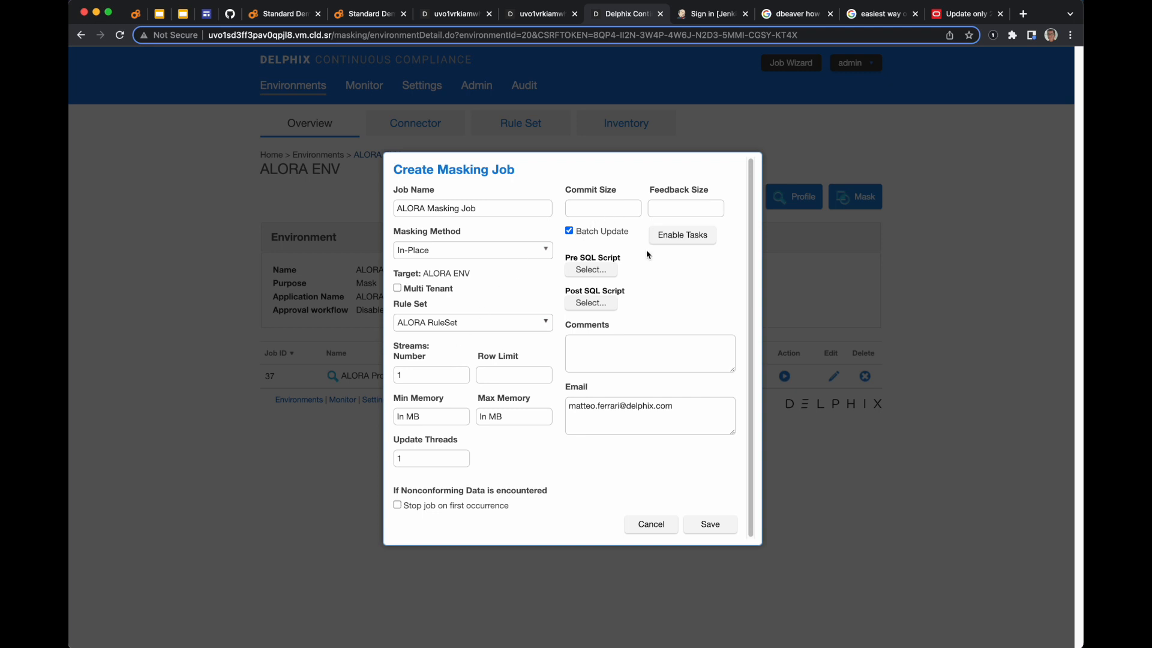
{"action": "left_click_drag", "start_coordinate": [686, 413], "coordinate": [563, 414]}
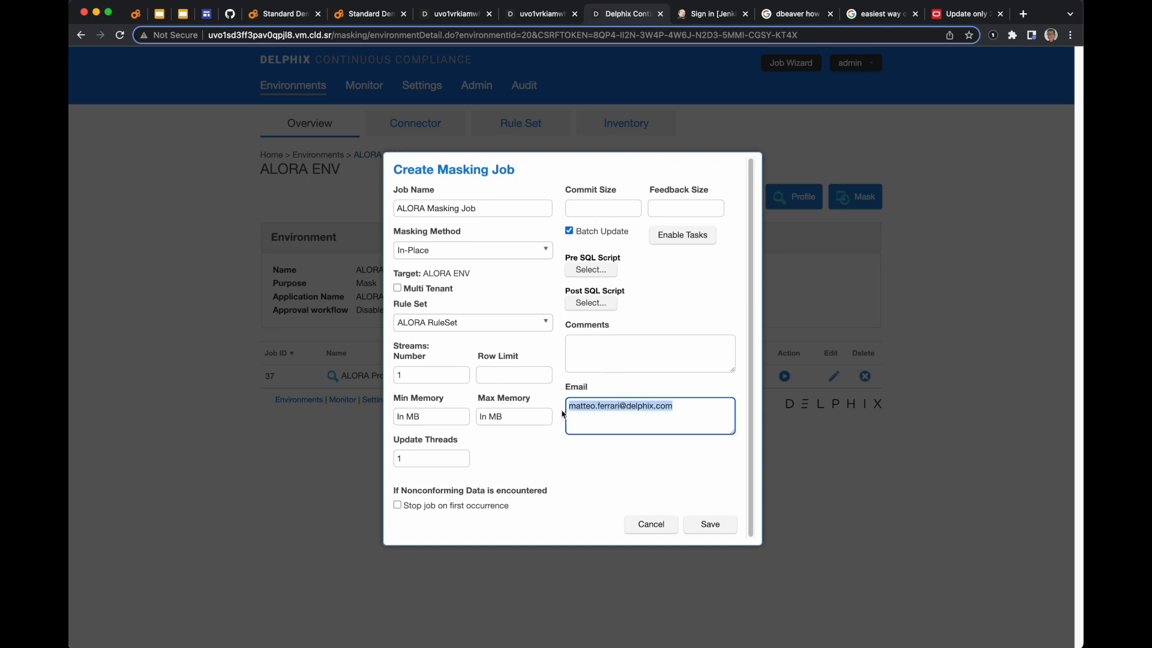
{"action": "key", "text": "BackSpace"}
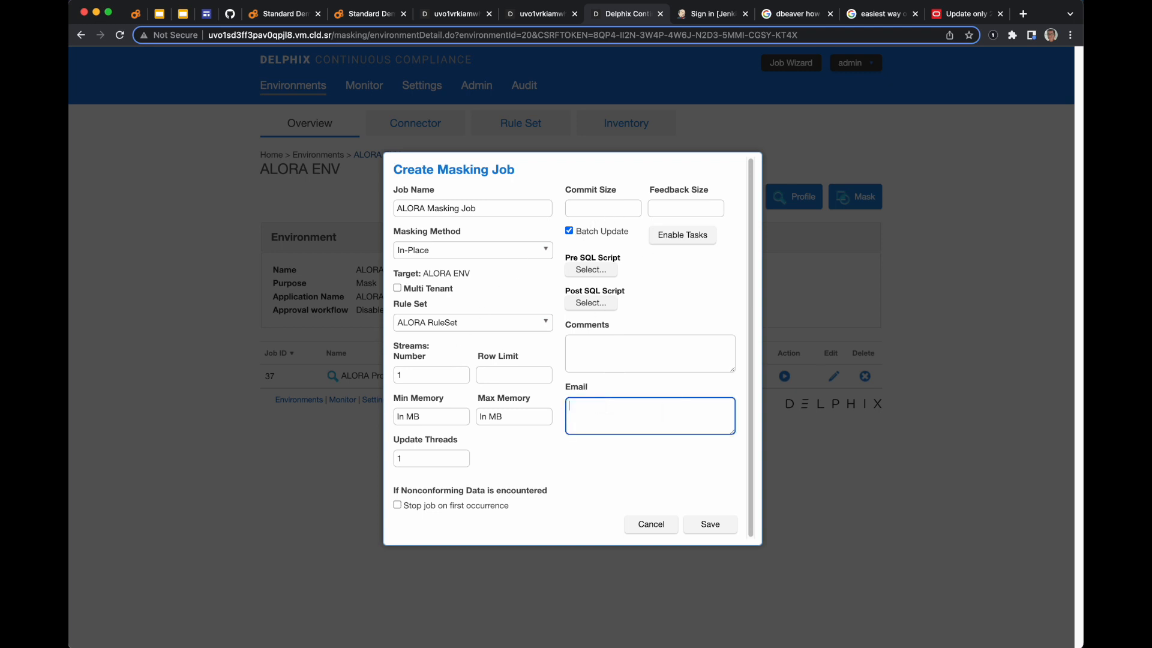
{"action": "left_click", "coordinate": [710, 524]}
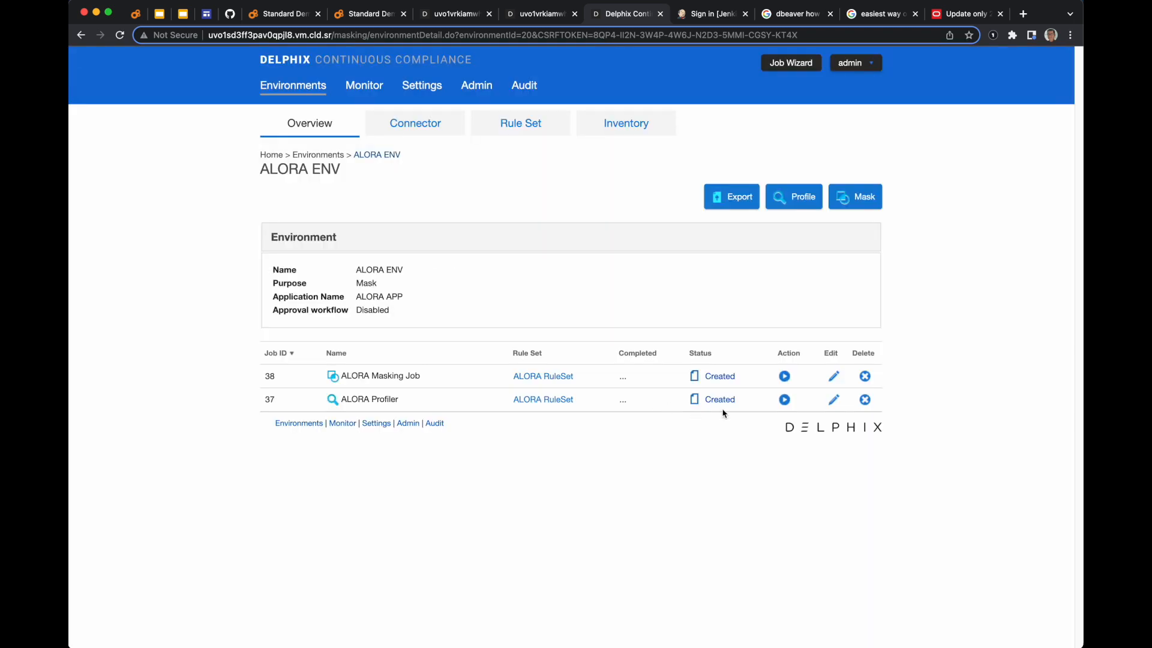
Step: Run the ALORA Profiler job and review the algorithms assigned to the ANAGRAFE columns in the inventory
{"action": "left_click", "coordinate": [784, 400]}
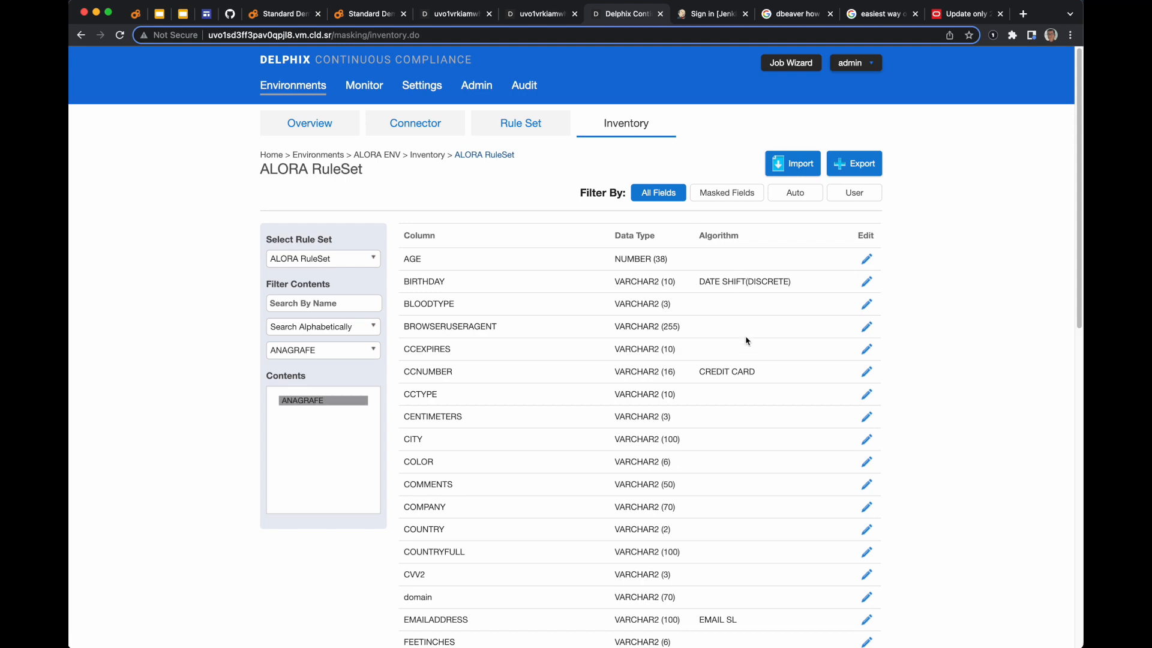
{"action": "scroll", "coordinate": [753, 428], "scroll_direction": "down", "scroll_amount": 11}
{"action": "scroll", "coordinate": [753, 429], "scroll_direction": "up", "scroll_amount": 11}
{"action": "left_click", "coordinate": [656, 192]}
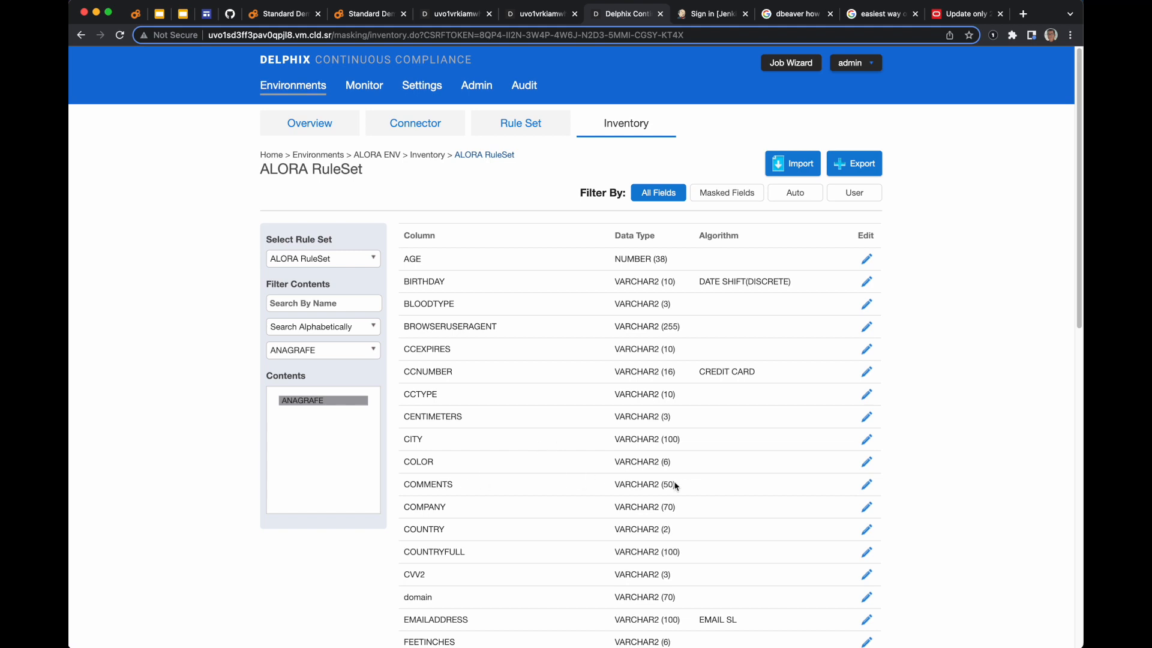
Step: Set the COMMENTS column's domain to FREE TEXT and its algorithm to AL_FREETEXT, and save the properties
{"action": "left_click", "coordinate": [866, 484]}
{"action": "left_click", "coordinate": [464, 389]}
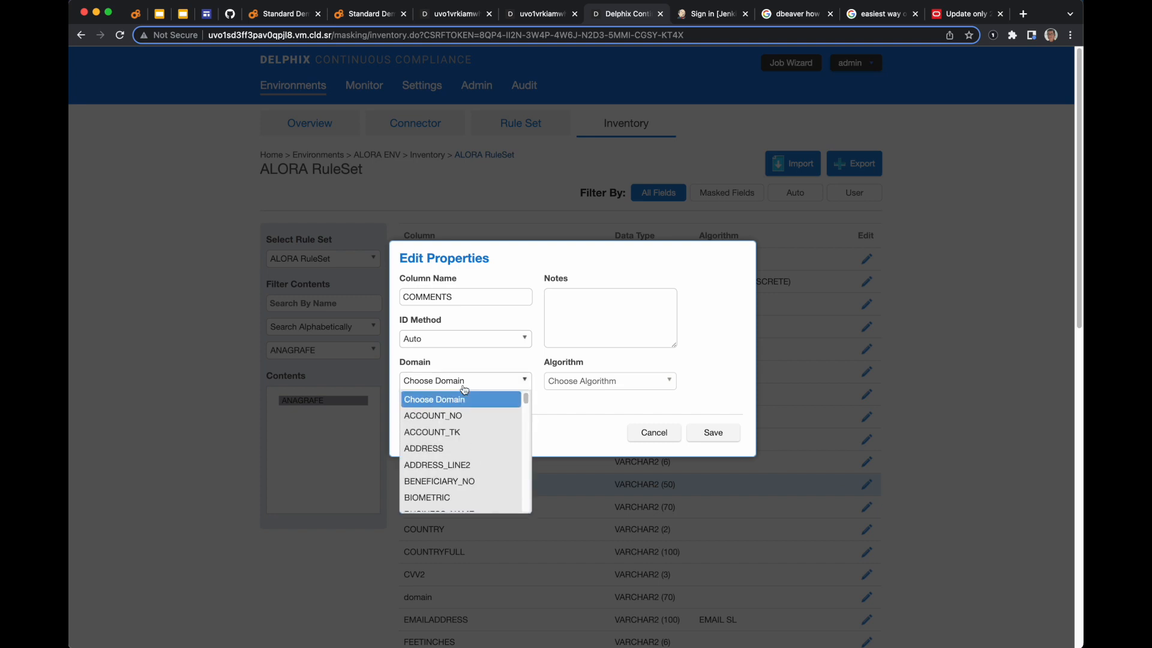
{"action": "scroll", "coordinate": [471, 474], "scroll_direction": "down", "scroll_amount": 8}
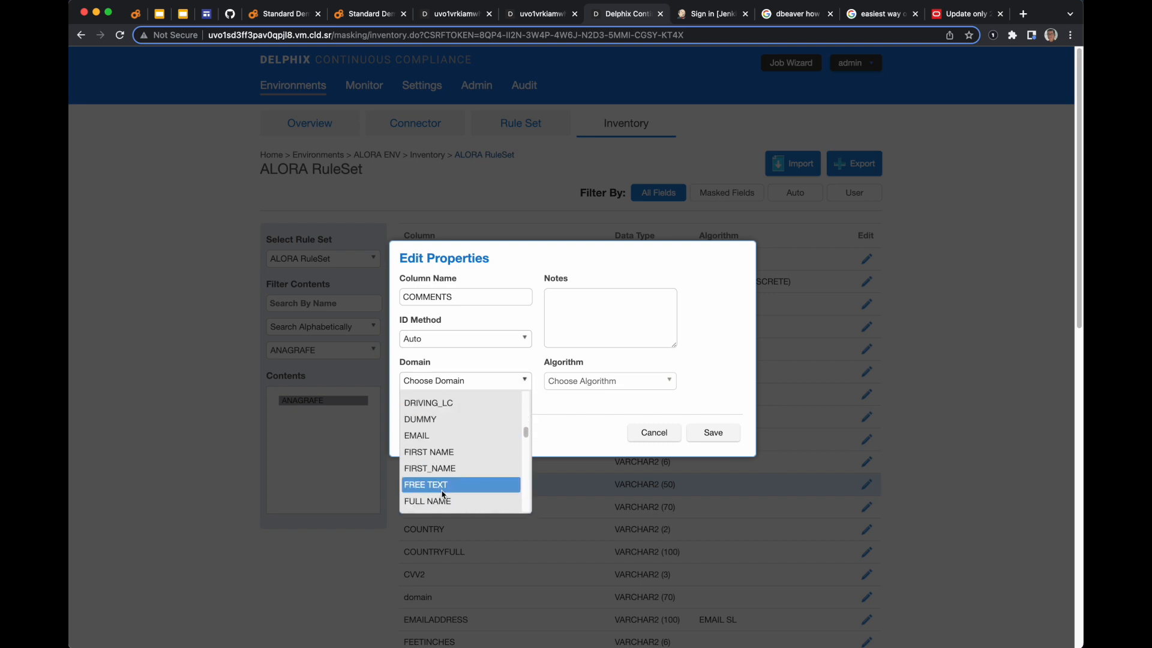
{"action": "left_click", "coordinate": [444, 490]}
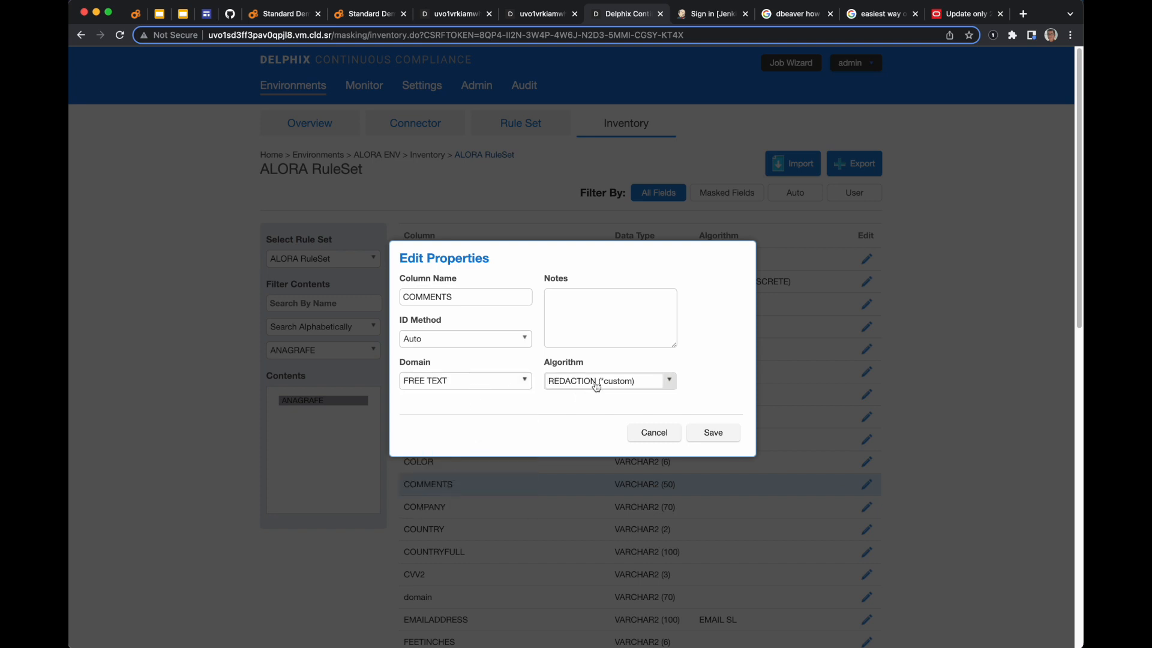
{"action": "left_click", "coordinate": [623, 384]}
{"action": "scroll", "coordinate": [671, 410], "scroll_direction": "up", "scroll_amount": 10}
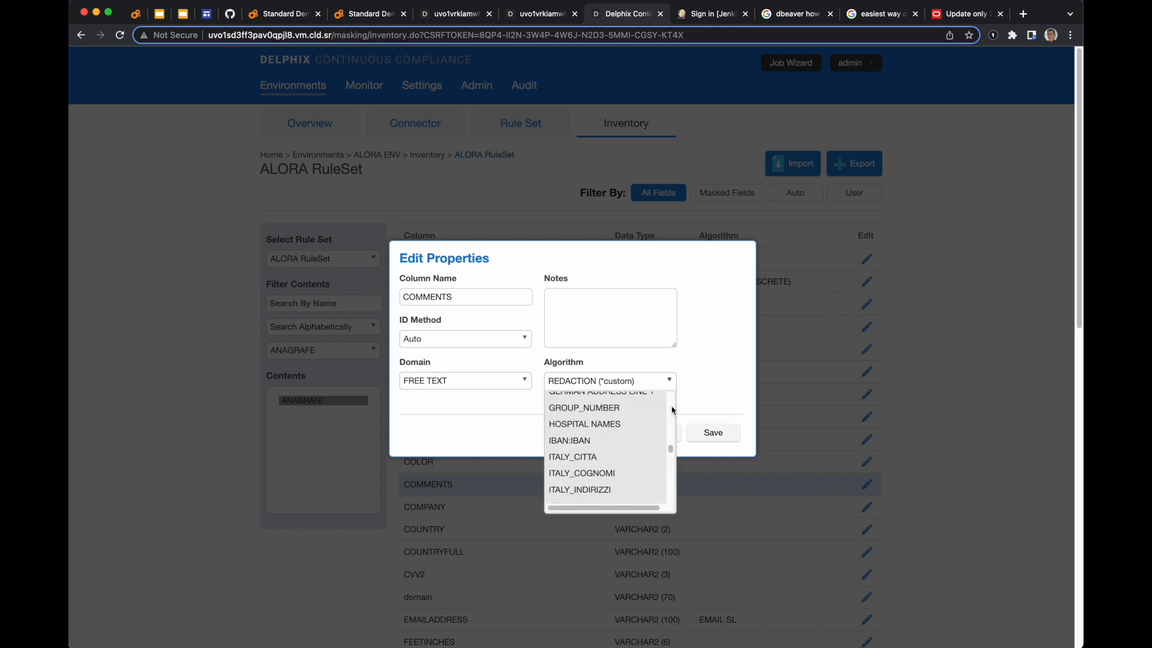
{"action": "scroll", "coordinate": [672, 410], "scroll_direction": "up", "scroll_amount": 15}
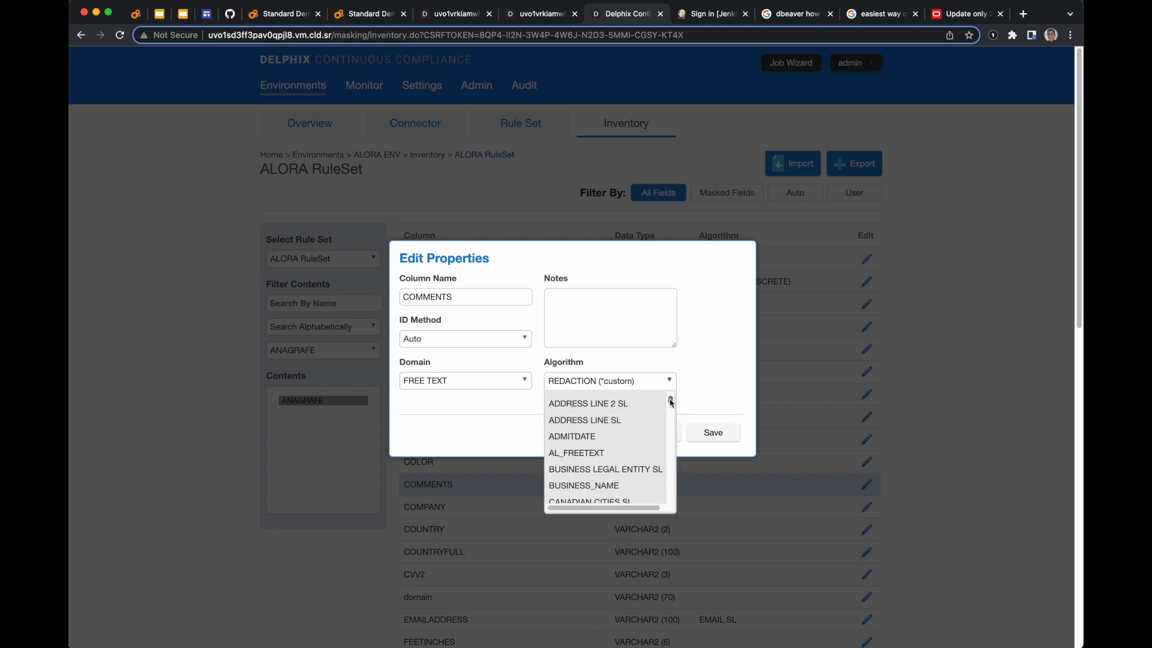
{"action": "left_click", "coordinate": [576, 453]}
{"action": "left_click", "coordinate": [711, 434]}
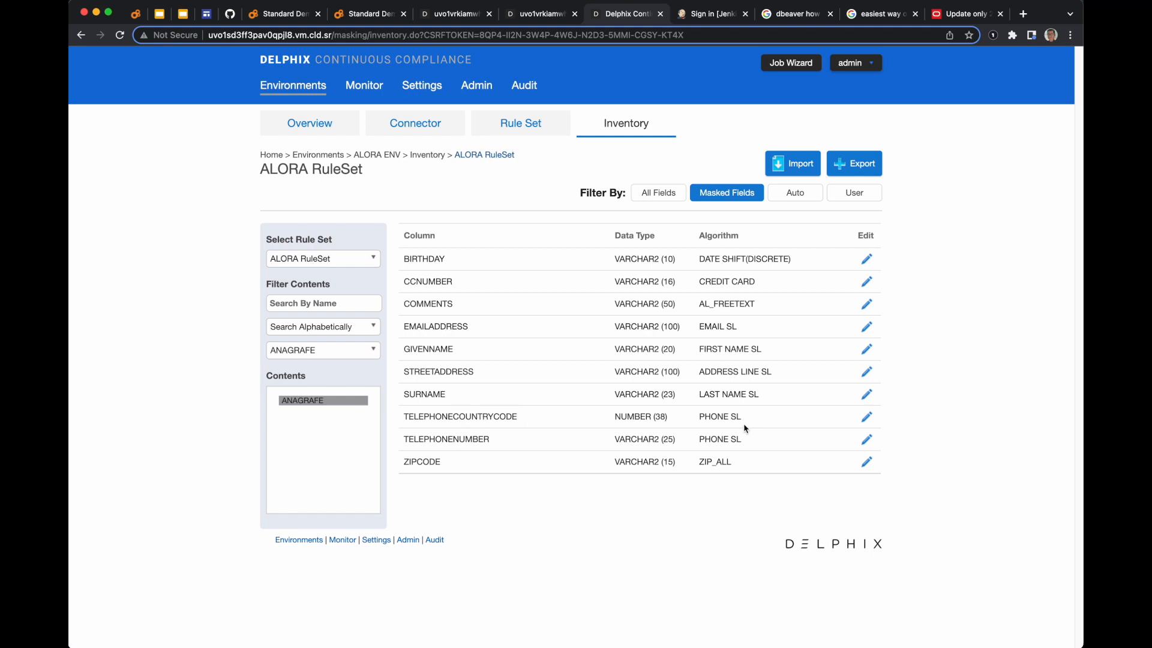
Step: Reset the TELEPHONECOUNTRYCODE column's domain to Choose Domain so the column is excluded from masking, and save its properties
{"action": "left_click", "coordinate": [866, 417]}
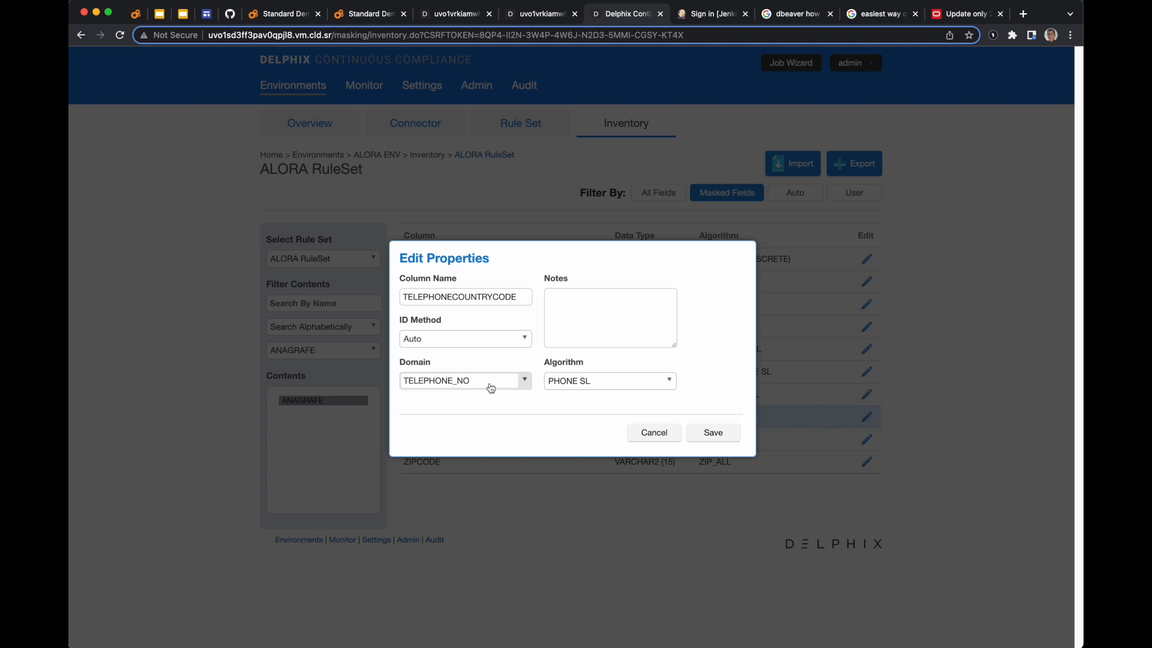
{"action": "left_click", "coordinate": [489, 386]}
{"action": "scroll", "coordinate": [516, 403], "scroll_direction": "up", "scroll_amount": 5}
{"action": "scroll", "coordinate": [526, 403], "scroll_direction": "up", "scroll_amount": 10}
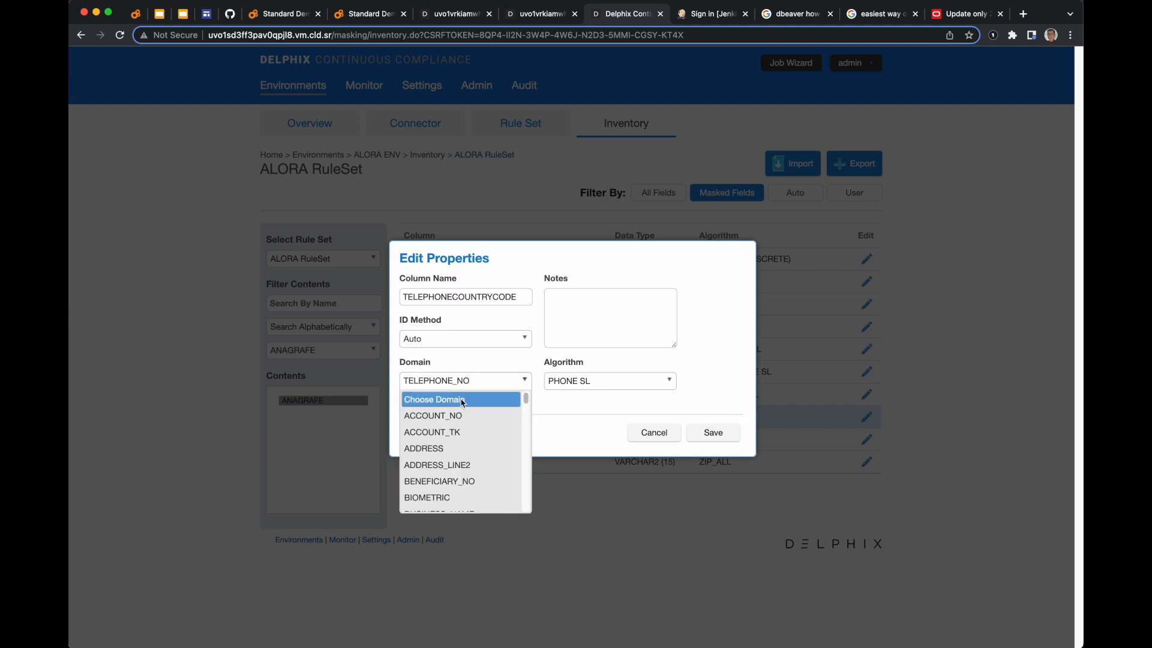
{"action": "left_click", "coordinate": [432, 398]}
{"action": "left_click", "coordinate": [714, 432]}
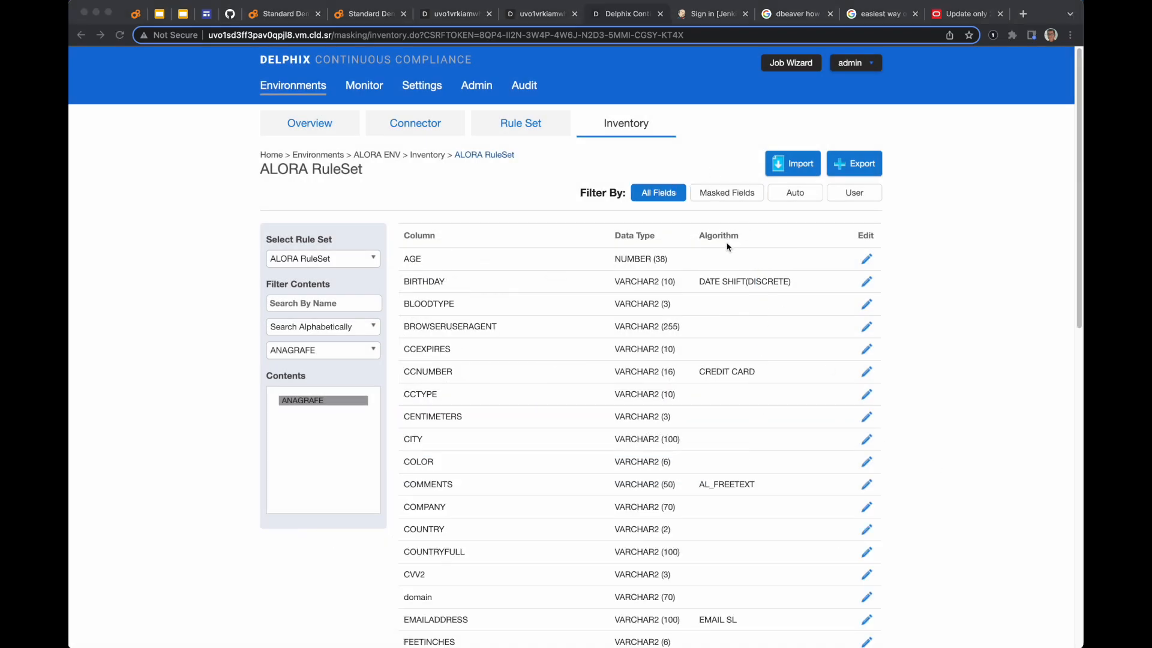
Step: Check the BIRTHDAY values' date pattern in DBeaver, set the BIRTHDAY column's date format to M/d/yyyy and save its properties
{"action": "left_click", "coordinate": [866, 281]}
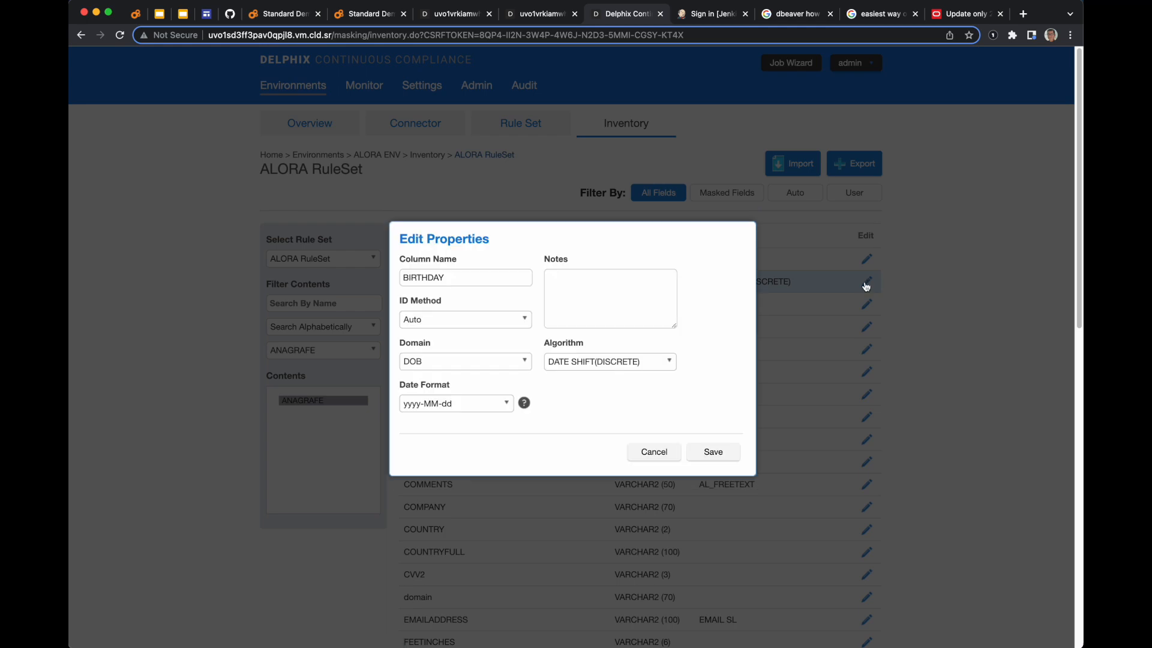
{"action": "left_click", "coordinate": [372, 15]}
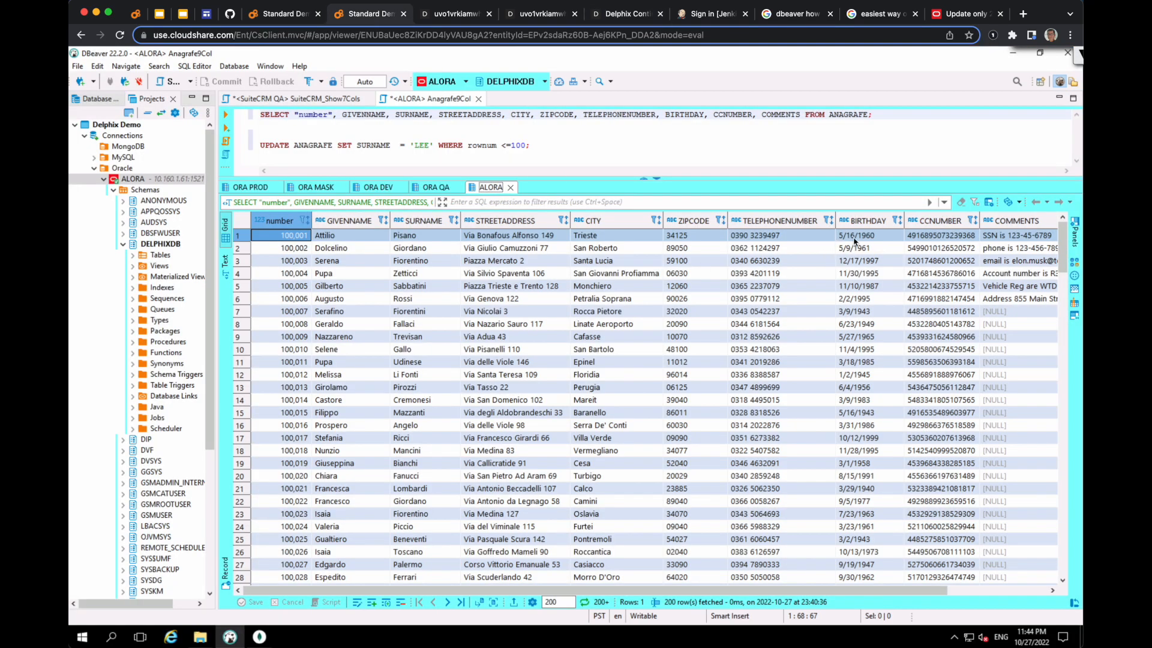
{"action": "left_click", "coordinate": [617, 16]}
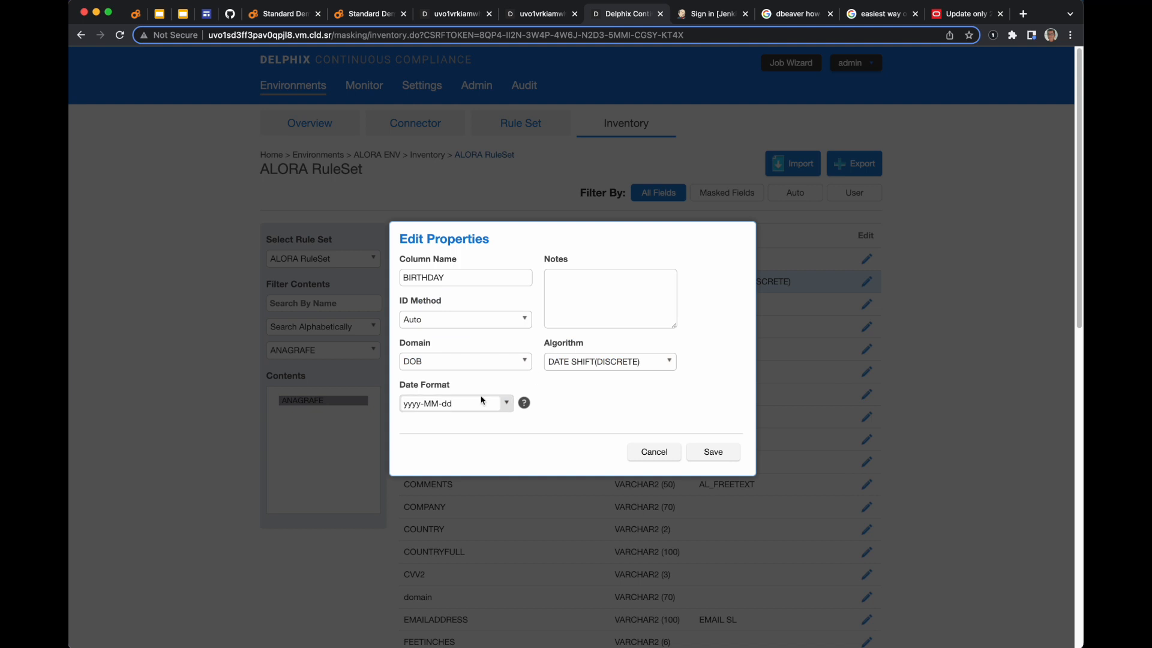
{"action": "left_click_drag", "start_coordinate": [463, 402], "coordinate": [358, 405]}
{"action": "type", "text": "M/d/yyyy"}
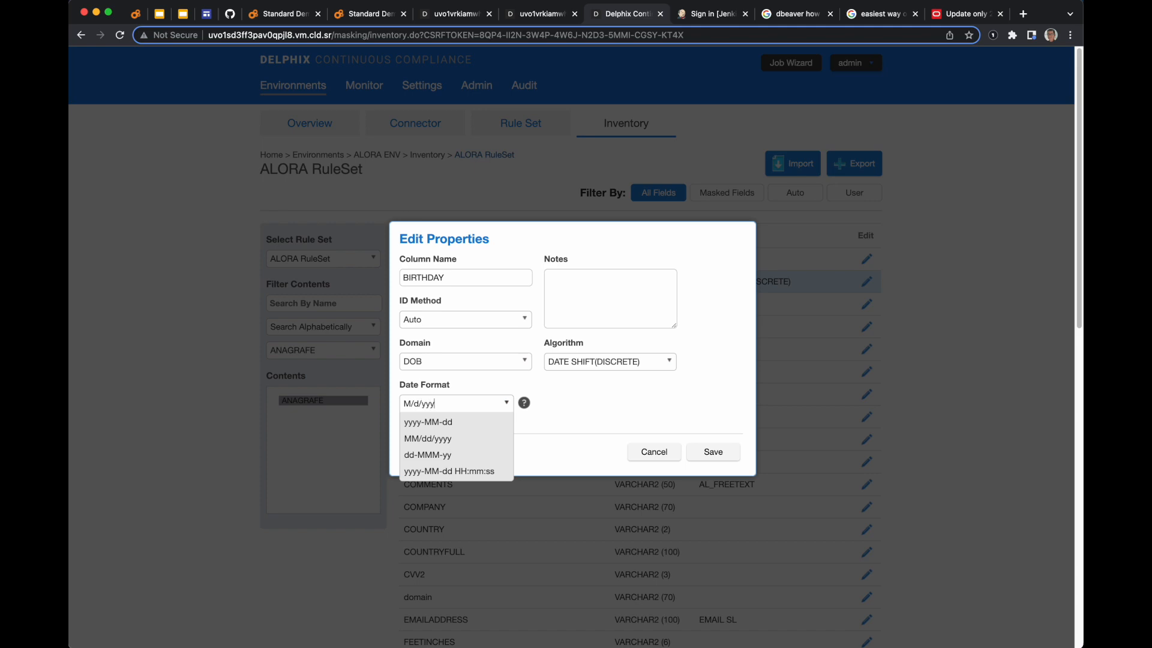
{"action": "left_click", "coordinate": [620, 426]}
{"action": "left_click", "coordinate": [728, 452]}
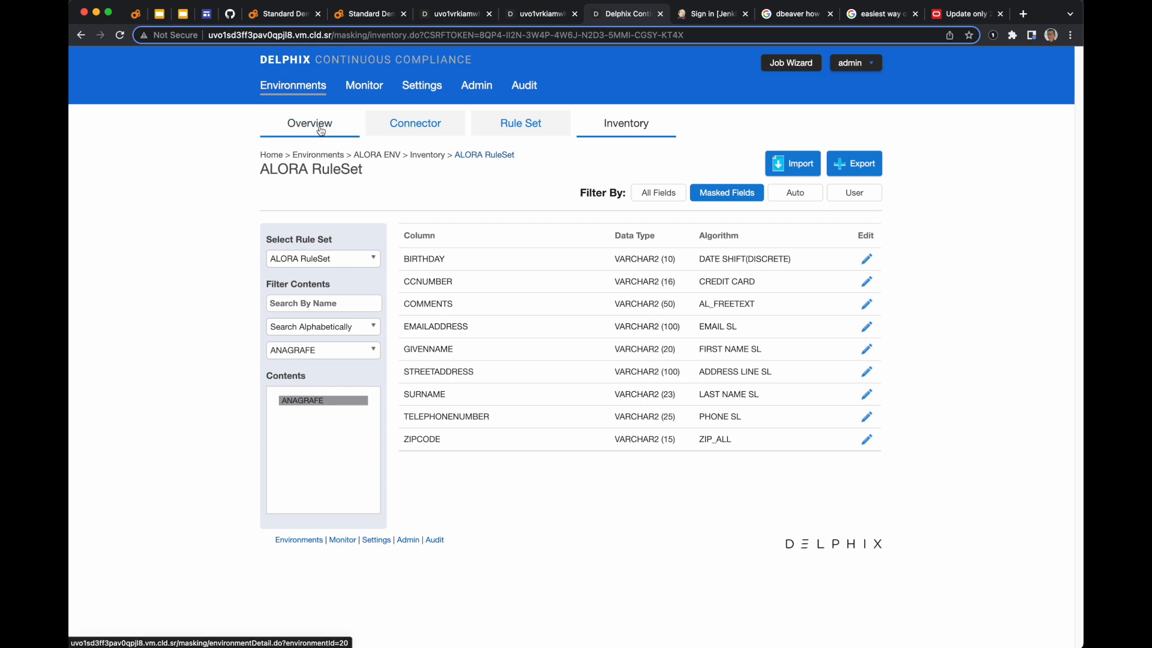
Step: Run the ALORA Masking Job from the ALORA ENV overview
{"action": "left_click", "coordinate": [321, 130]}
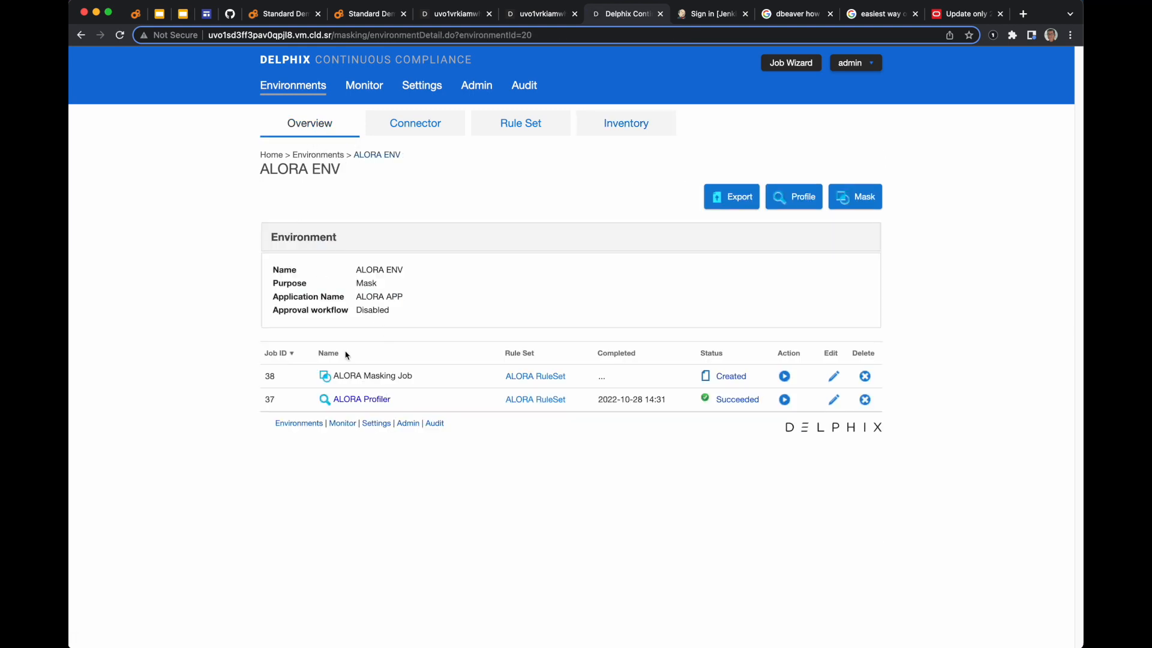
{"action": "left_click", "coordinate": [784, 376]}
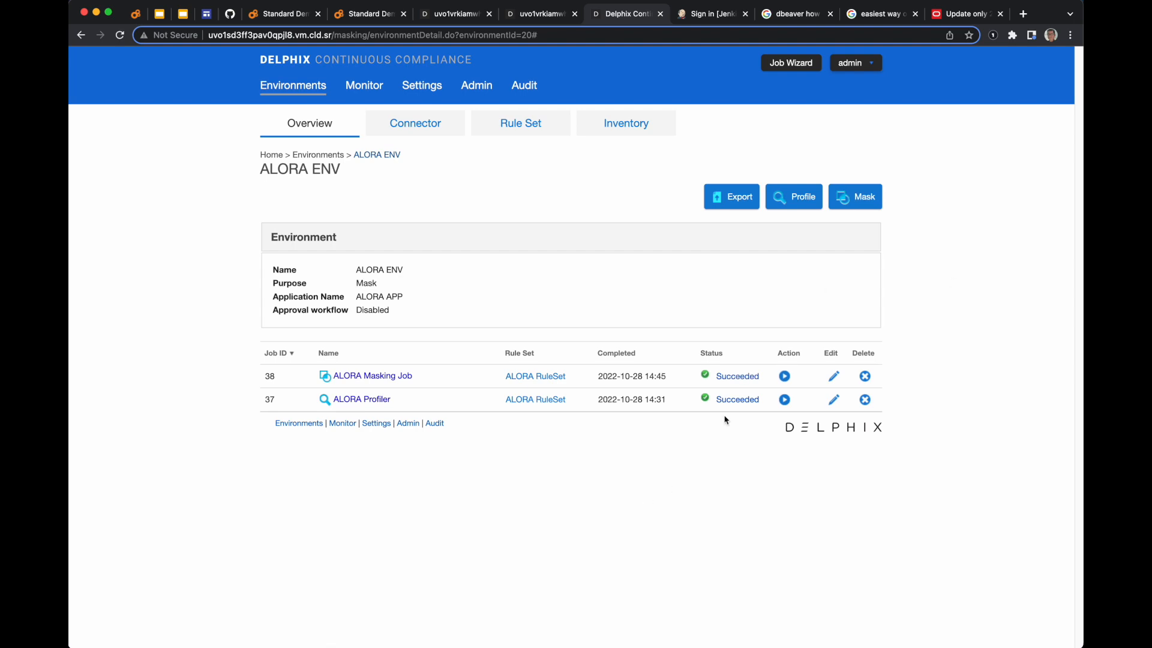
Step: Switch to DBeaver and rename the ALORA query result tab as ALORA Before
{"action": "left_click", "coordinate": [364, 13]}
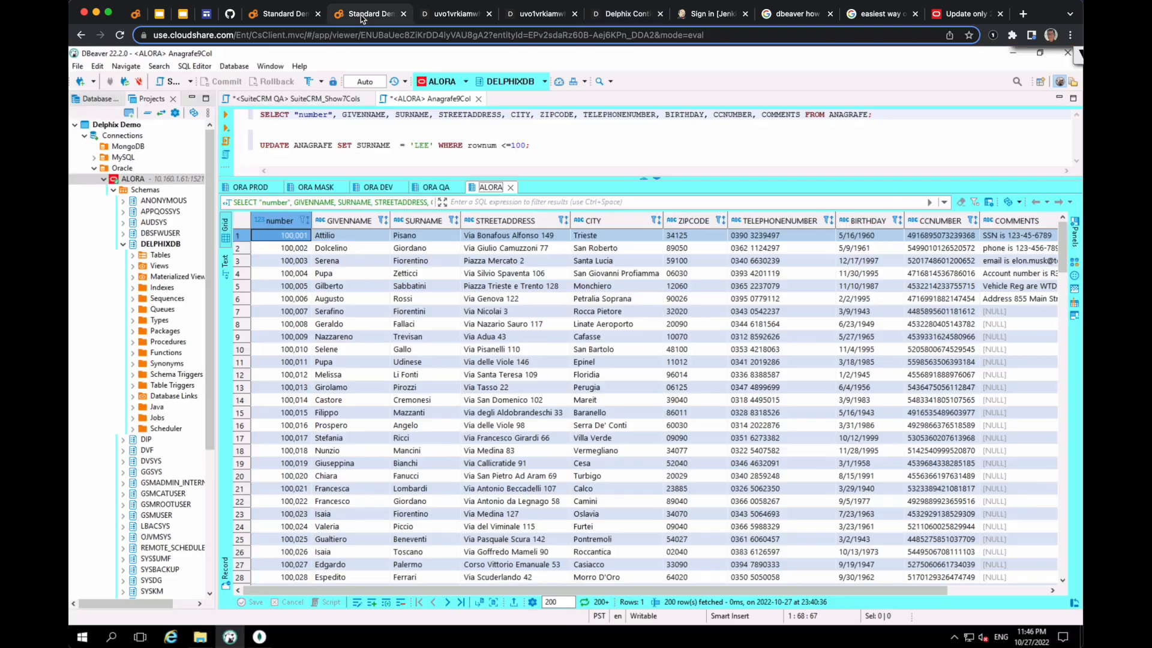
{"action": "right_click", "coordinate": [489, 188]}
{"action": "left_click", "coordinate": [524, 286]}
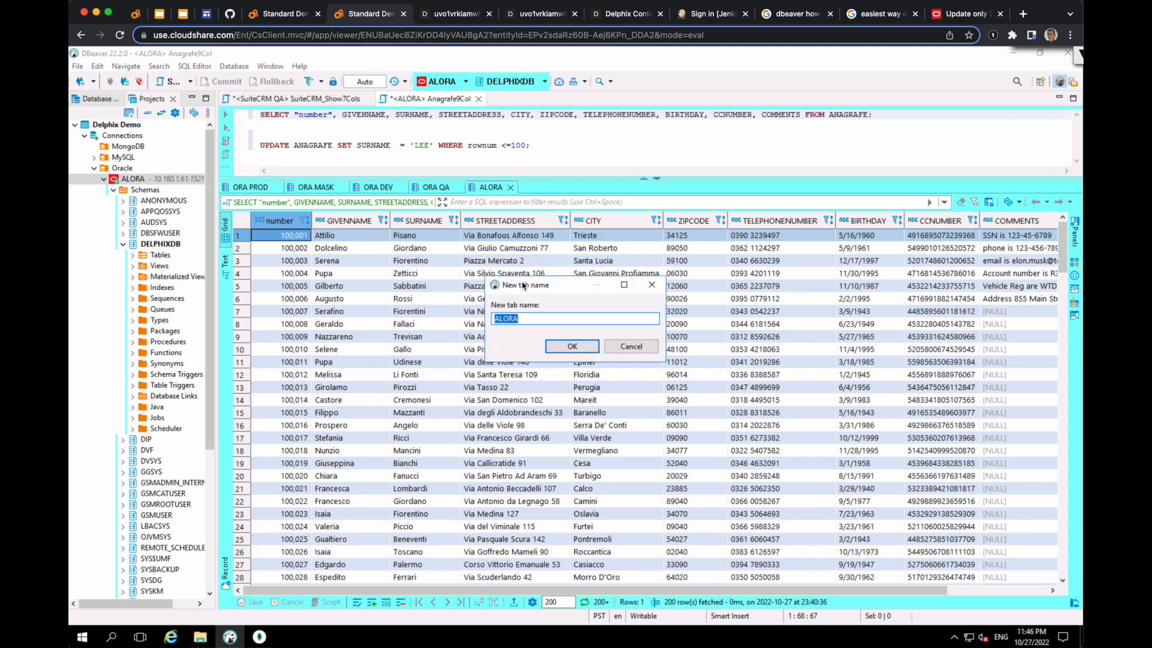
{"action": "key", "text": "Right"}
{"action": "left_click", "coordinate": [571, 346]}
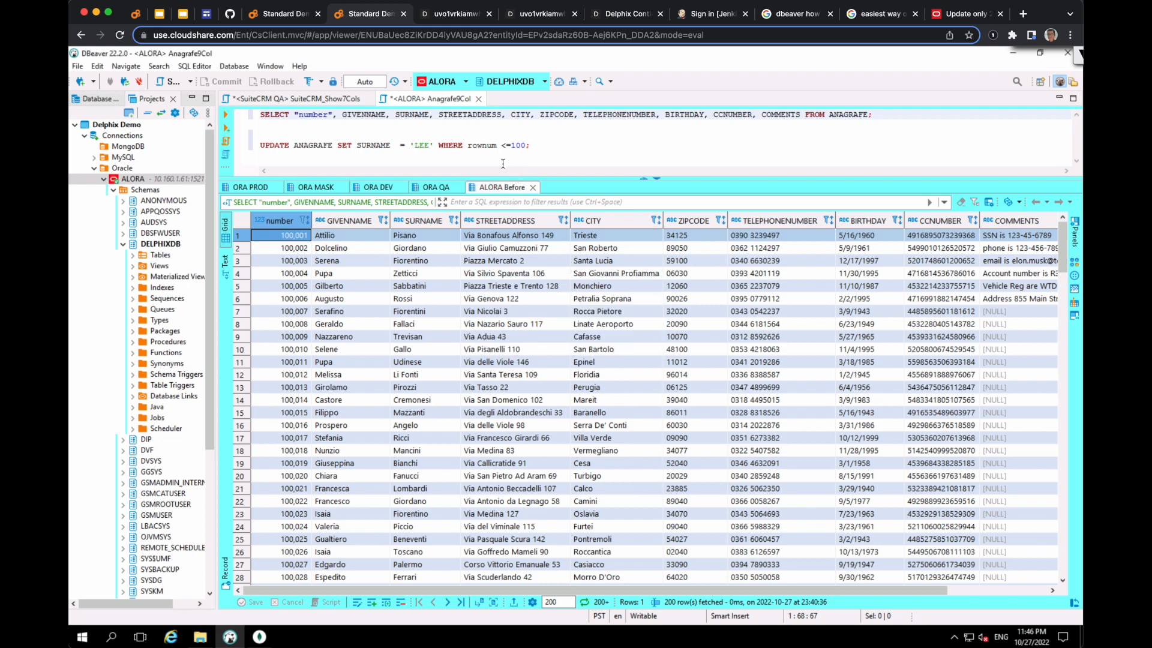
Step: Run the ANAGRAFE SELECT query again in a new result tab and name that tab ALORA After
{"action": "left_click", "coordinate": [226, 129]}
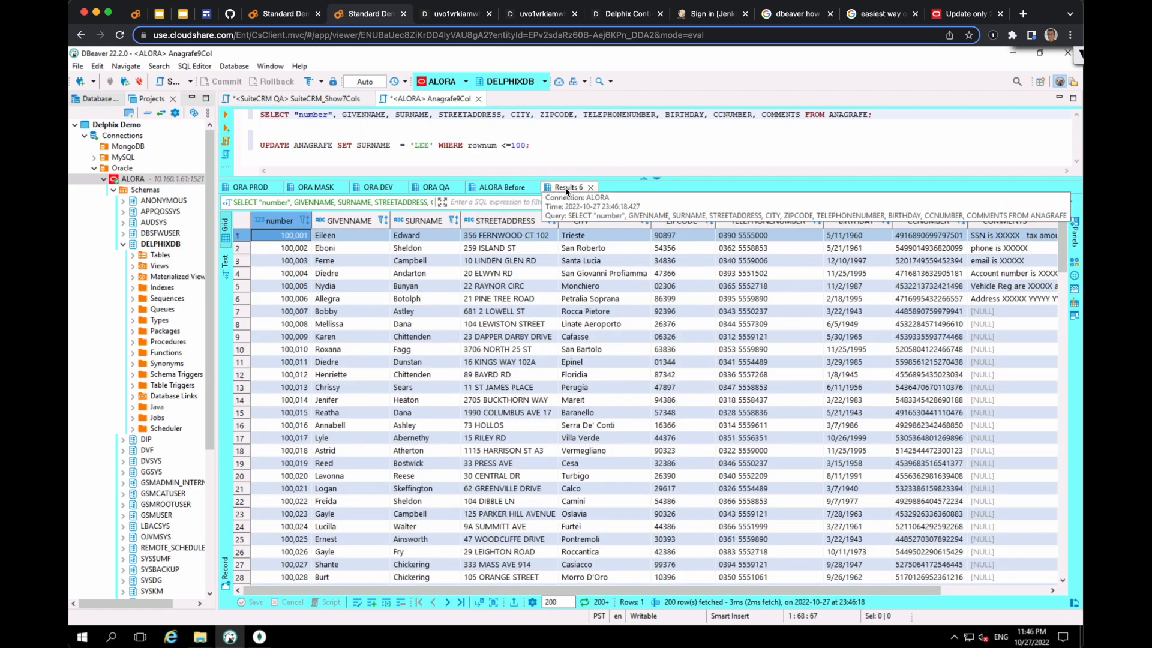
{"action": "right_click", "coordinate": [568, 189]}
{"action": "left_click", "coordinate": [614, 281]}
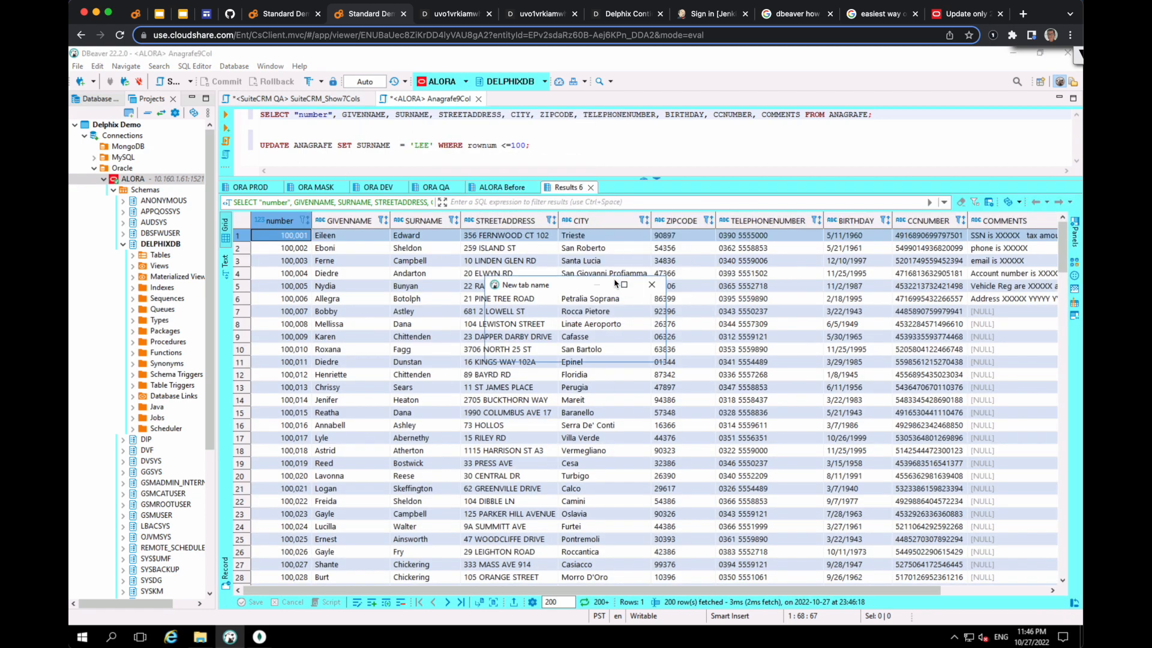
{"action": "type", "text": "ALORA After"}
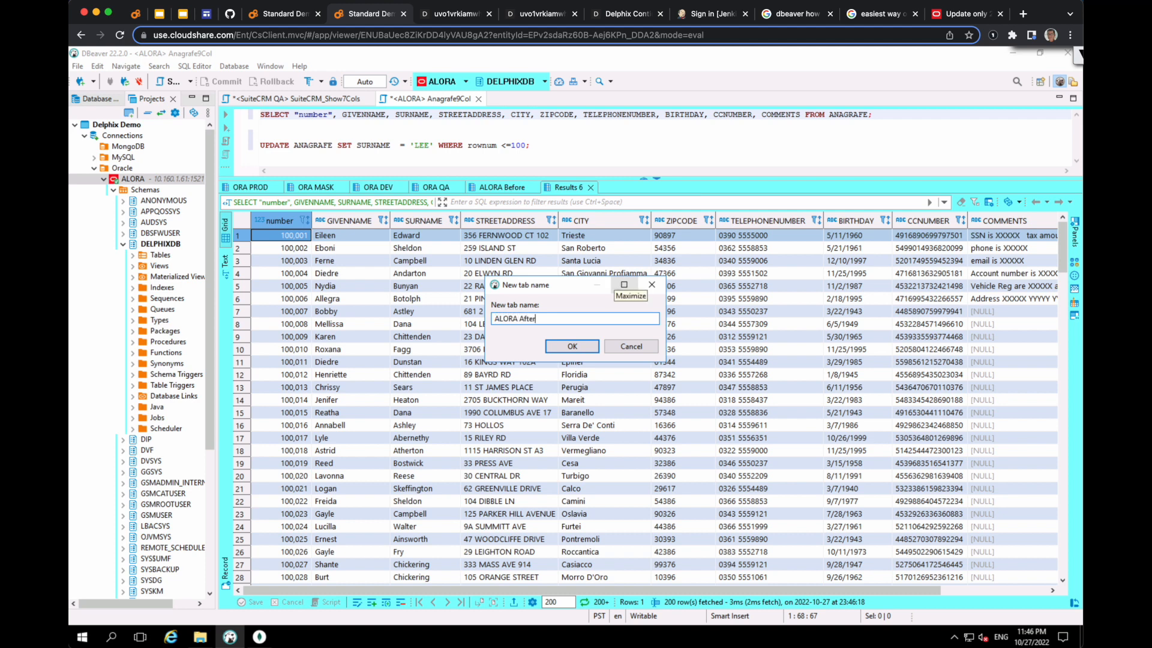
{"action": "key", "text": "Return"}
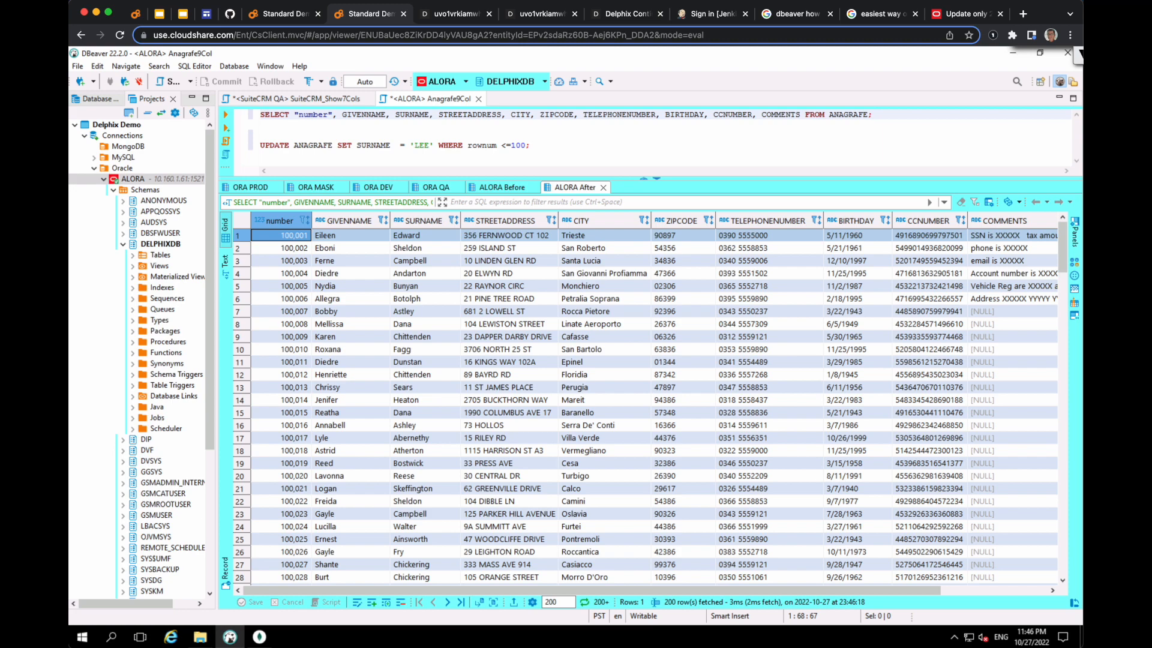
Step: Compare the ALORA Before and ALORA After results for names, addresses, phone numbers, birthdays, card numbers and comments, collapsing the project tree for more room
{"action": "left_click", "coordinate": [510, 189]}
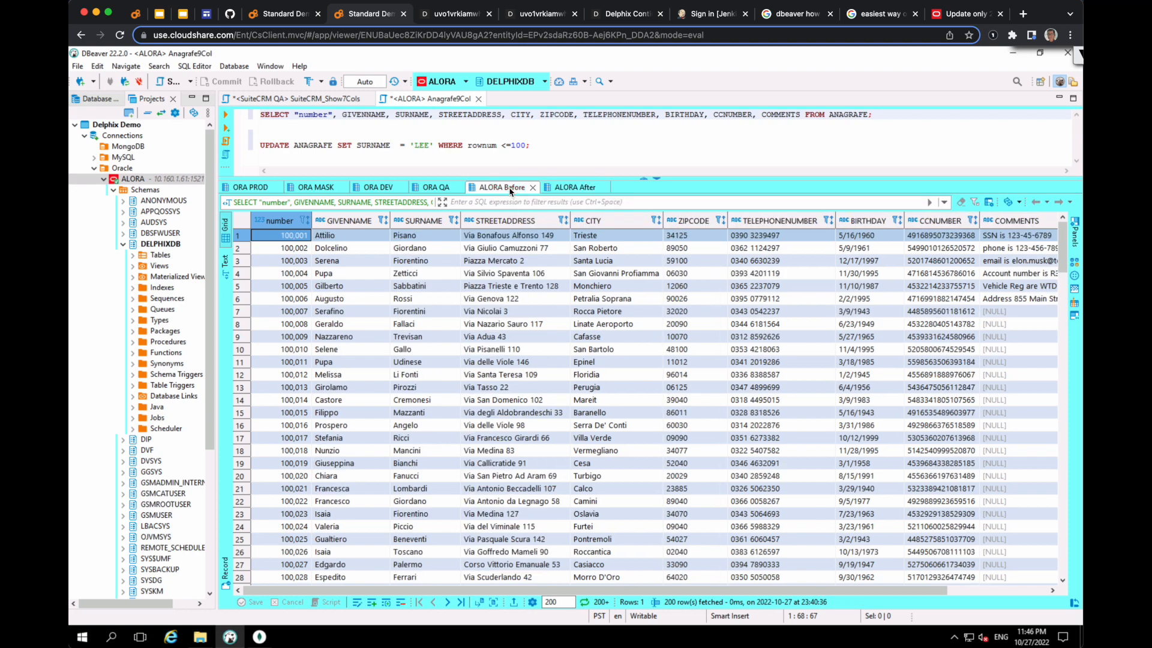
{"action": "left_click", "coordinate": [561, 189]}
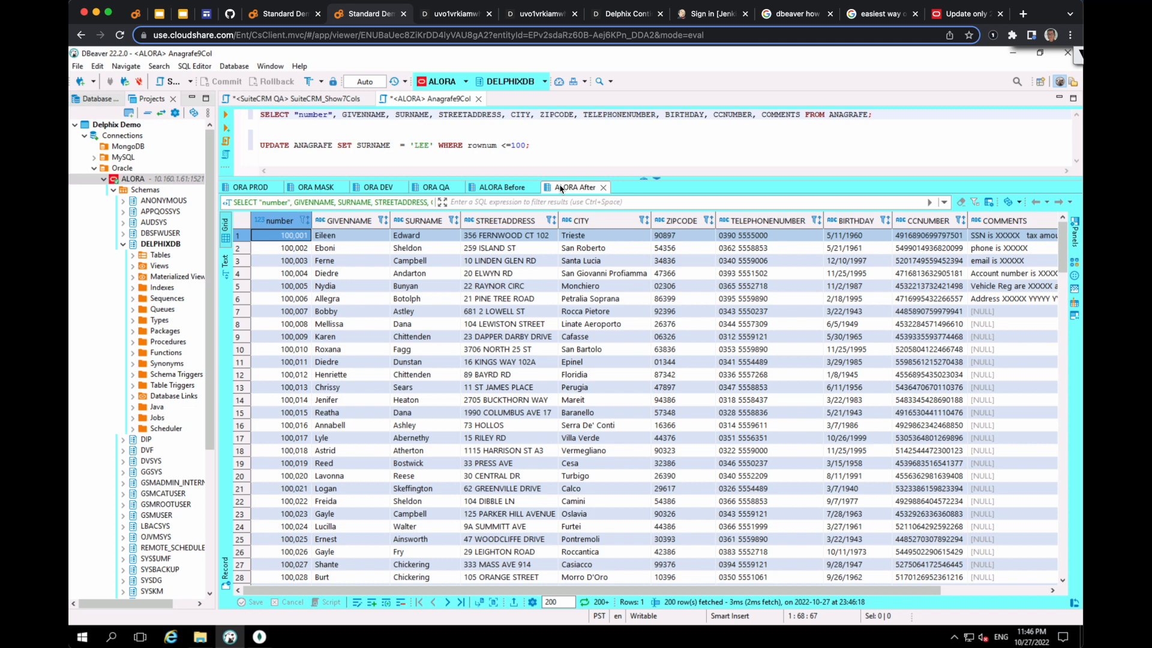
{"action": "left_click", "coordinate": [504, 190]}
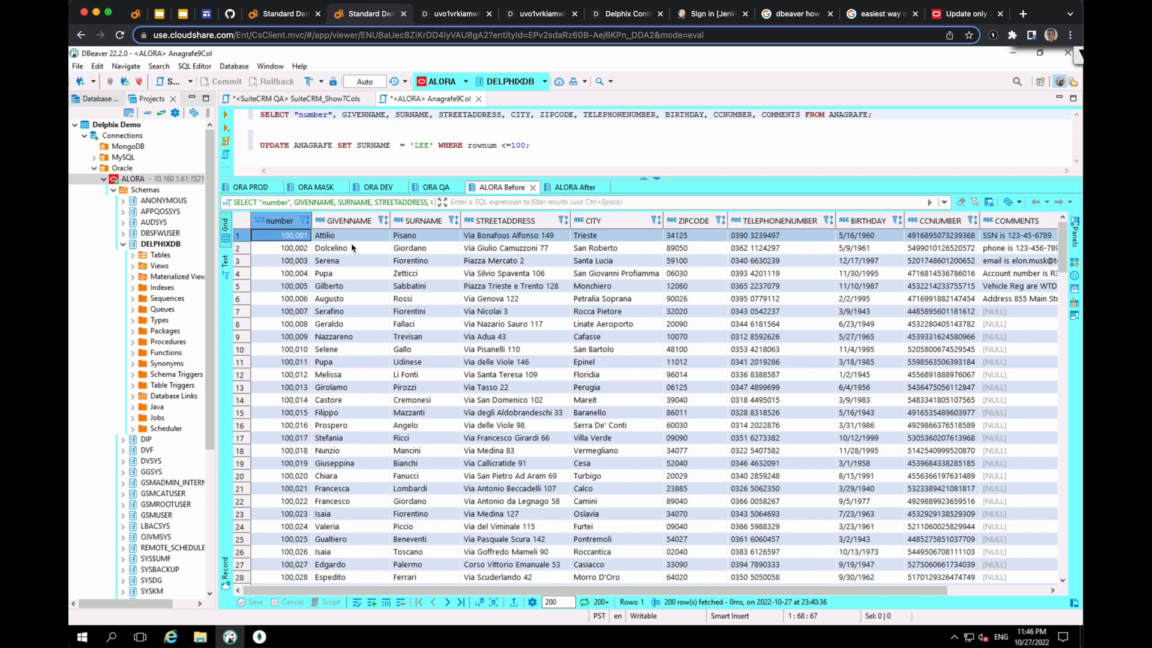
{"action": "left_click", "coordinate": [564, 190]}
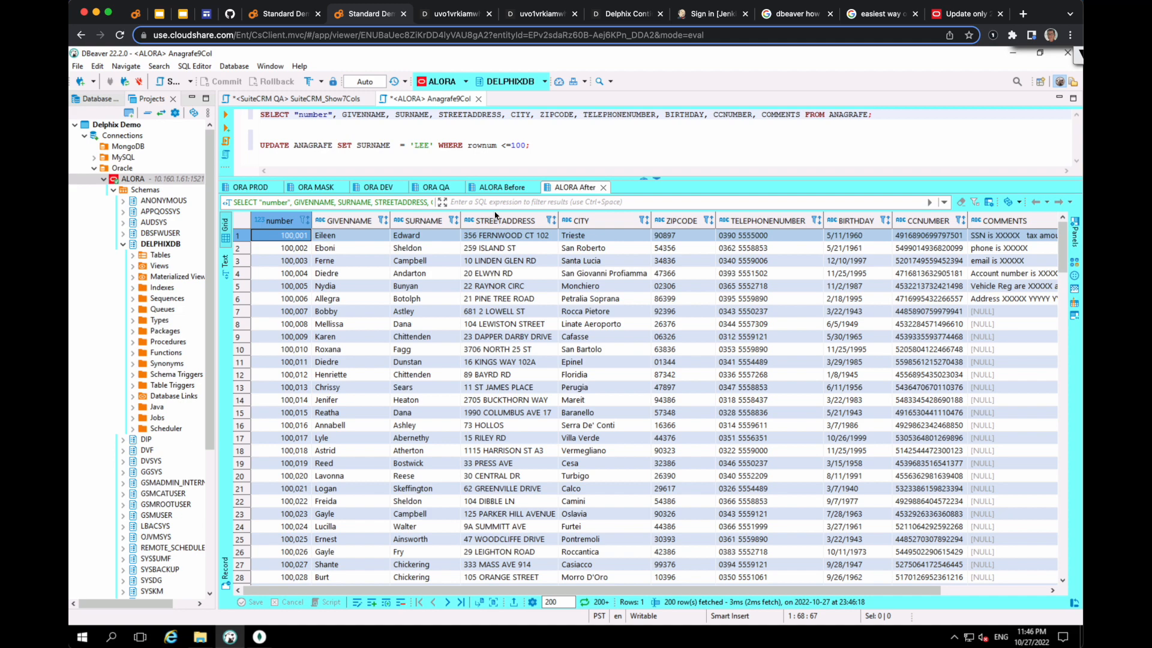
{"action": "left_click", "coordinate": [494, 188]}
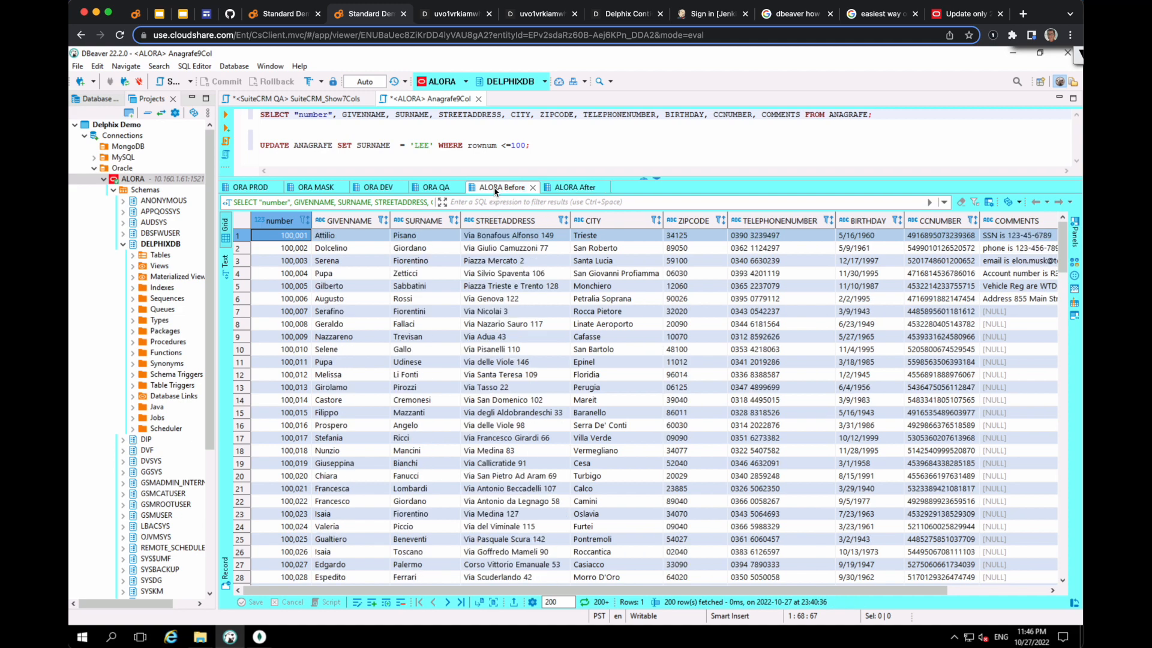
{"action": "left_click", "coordinate": [567, 187]}
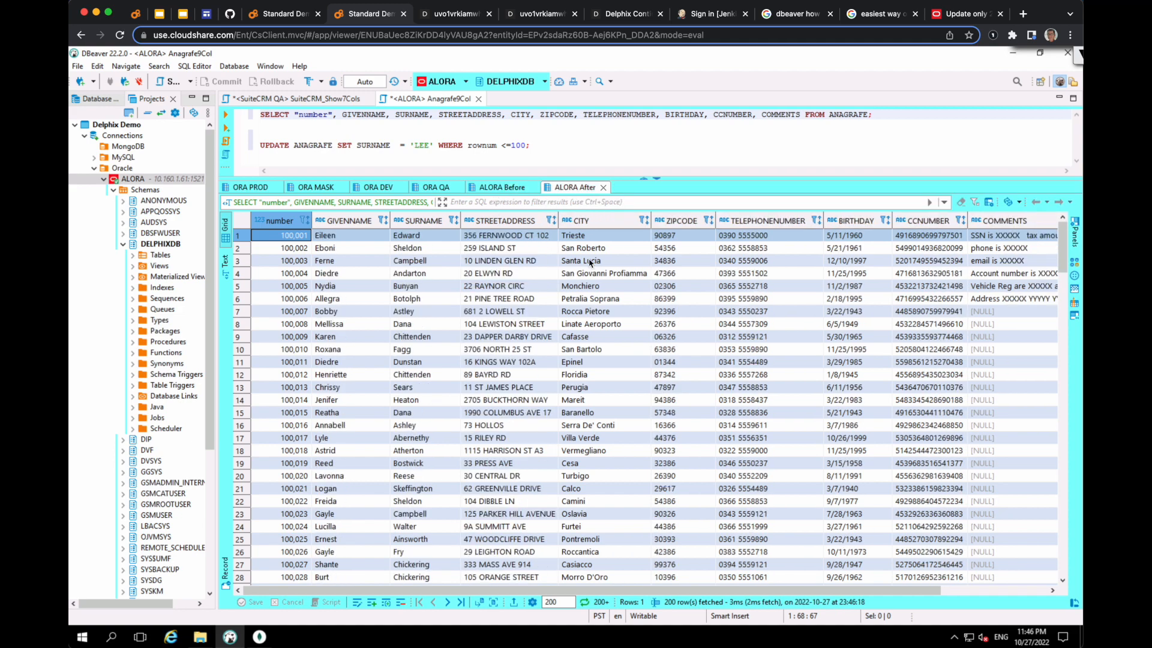
{"action": "left_click", "coordinate": [492, 190]}
{"action": "left_click", "coordinate": [577, 190]}
{"action": "left_click", "coordinate": [499, 189]}
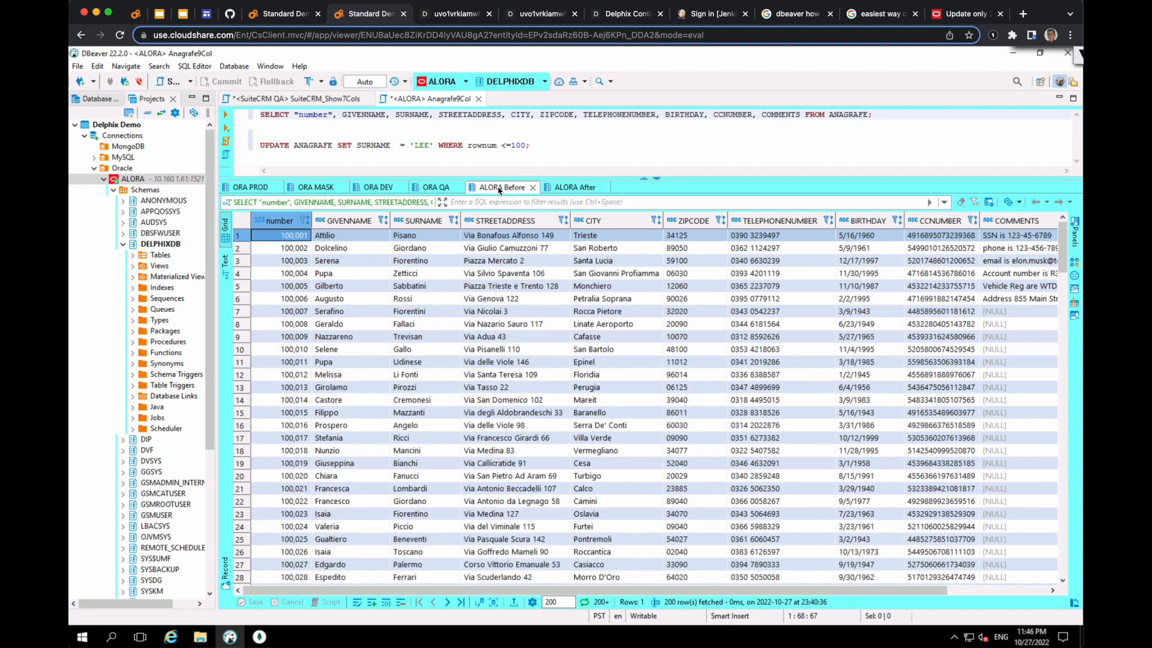
{"action": "left_click", "coordinate": [574, 187]}
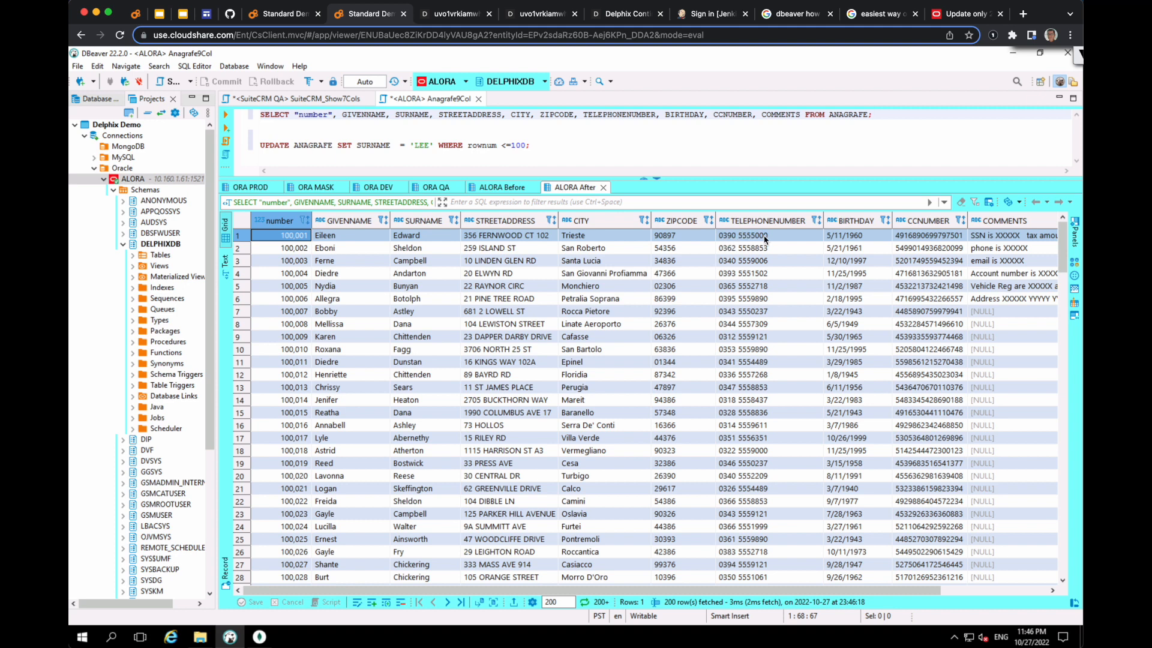
{"action": "left_click", "coordinate": [499, 188]}
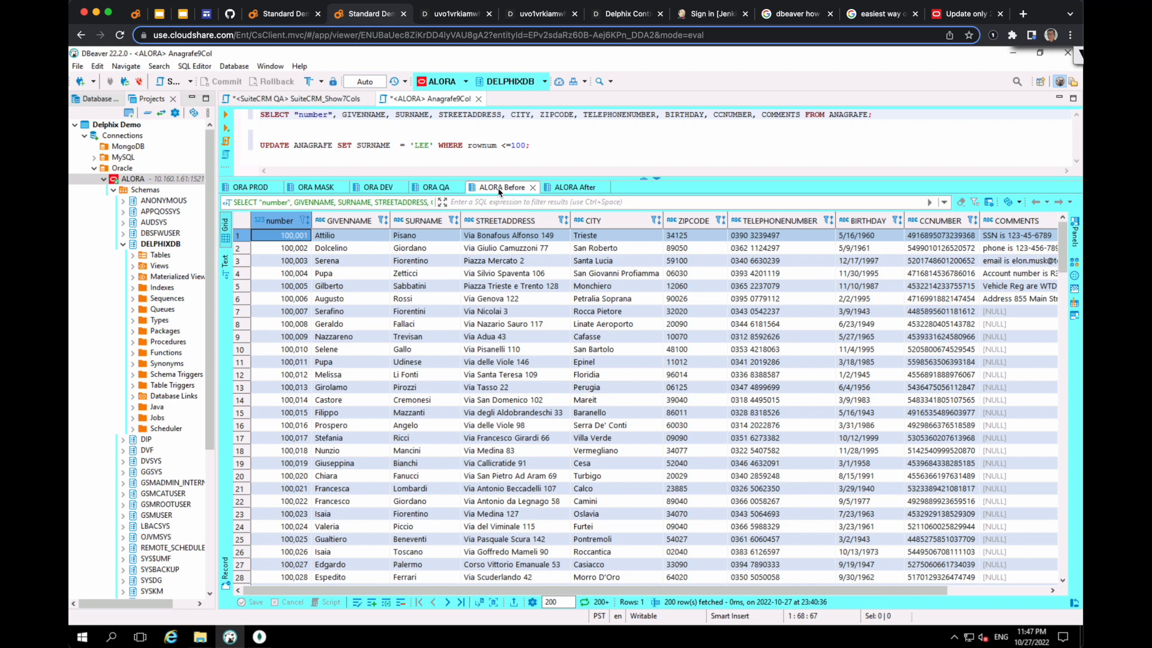
{"action": "left_click", "coordinate": [764, 239]}
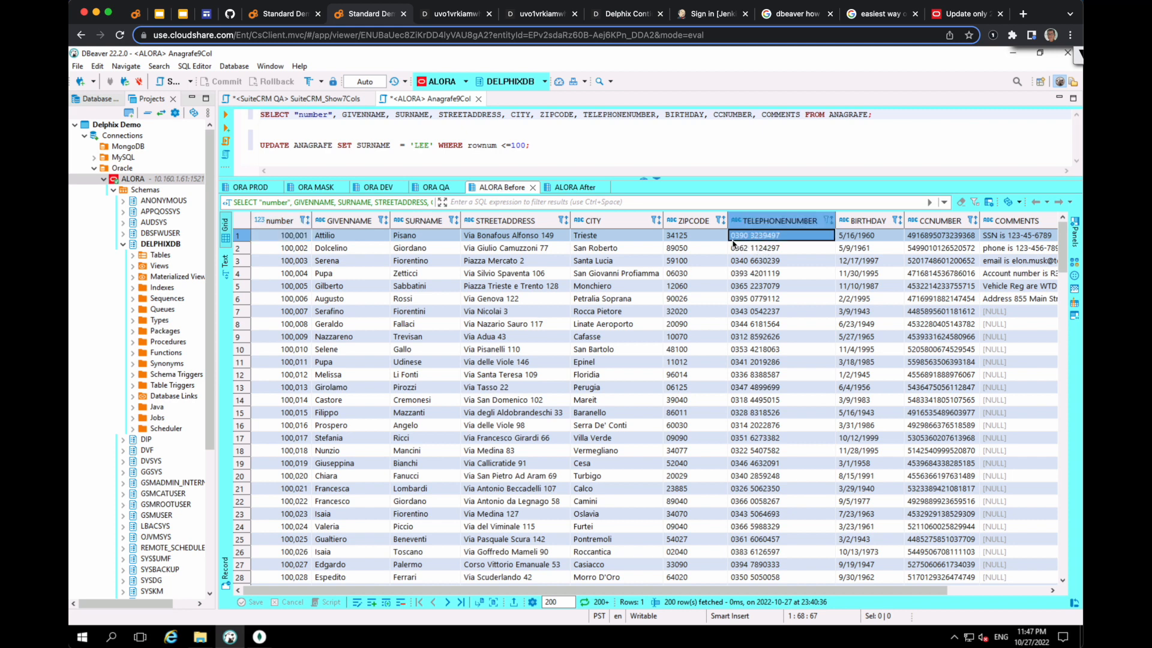
{"action": "left_click", "coordinate": [294, 236]}
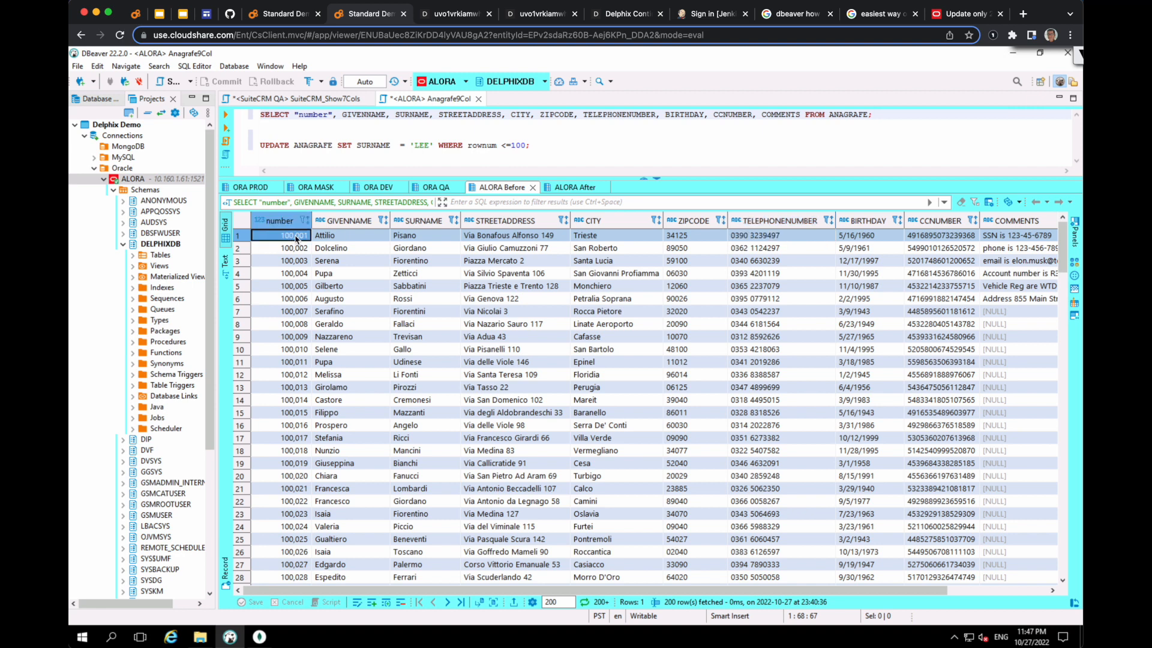
{"action": "left_click", "coordinate": [587, 188]}
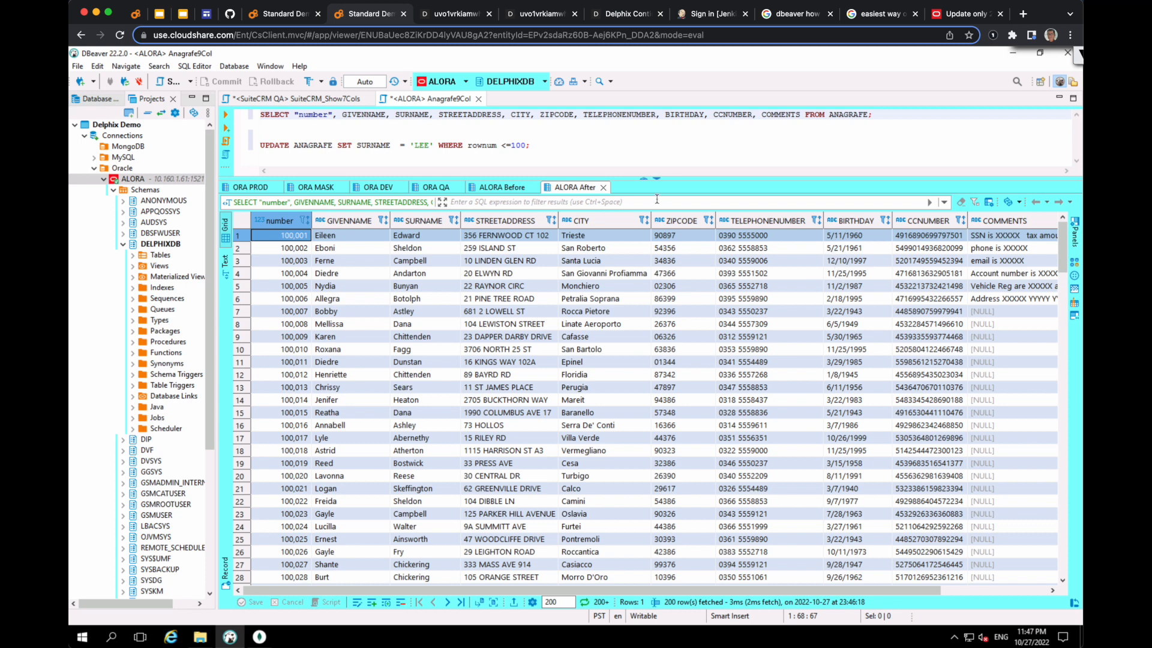
{"action": "left_click", "coordinate": [503, 188]}
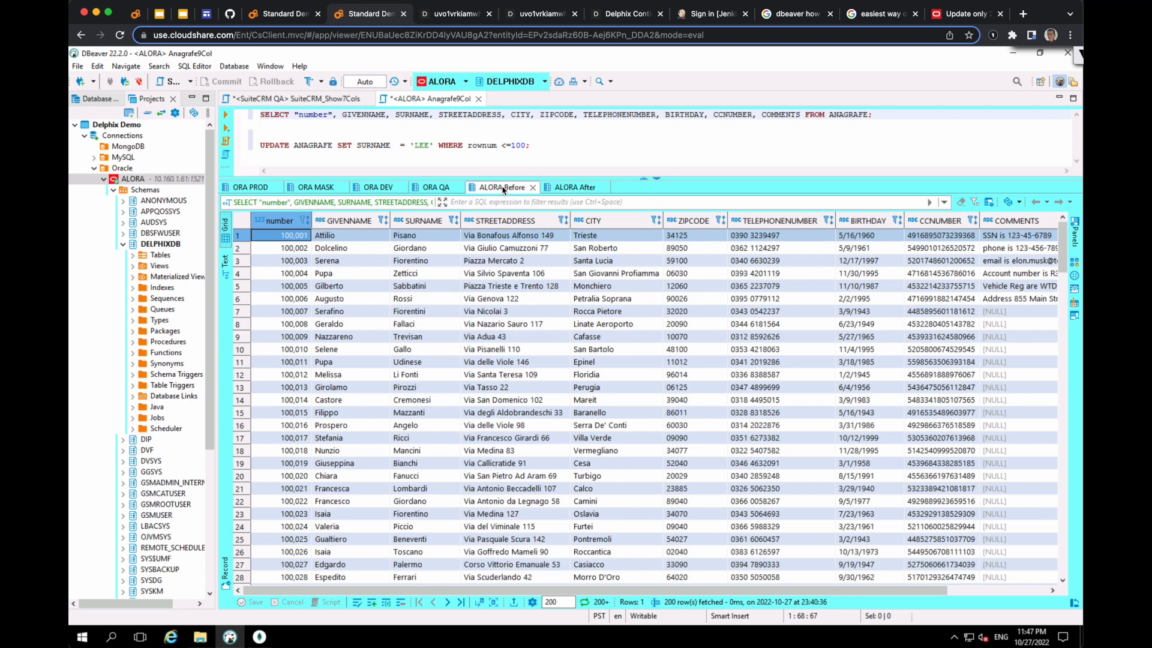
{"action": "left_click", "coordinate": [558, 188]}
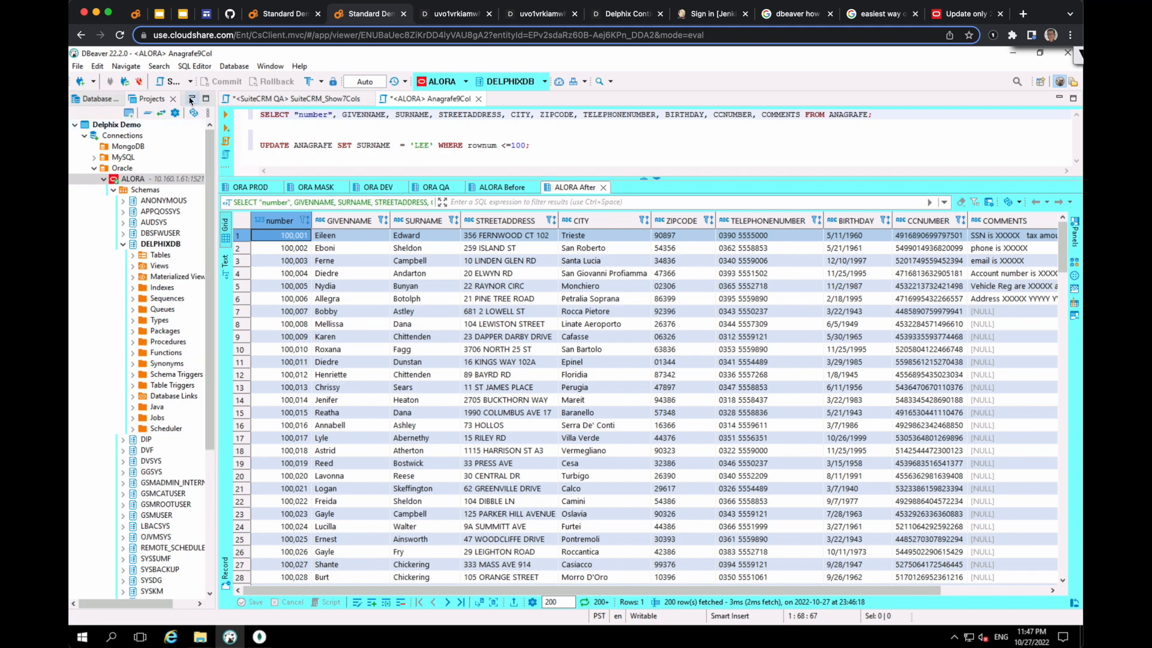
{"action": "left_click", "coordinate": [192, 97]}
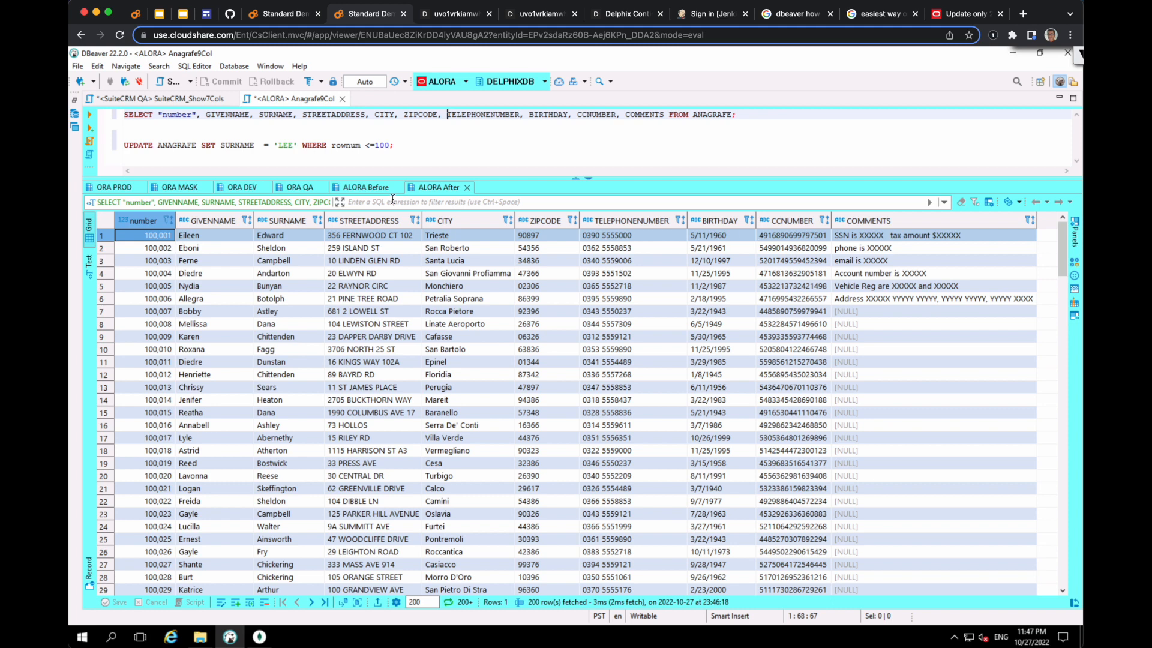
{"action": "left_click", "coordinate": [379, 188]}
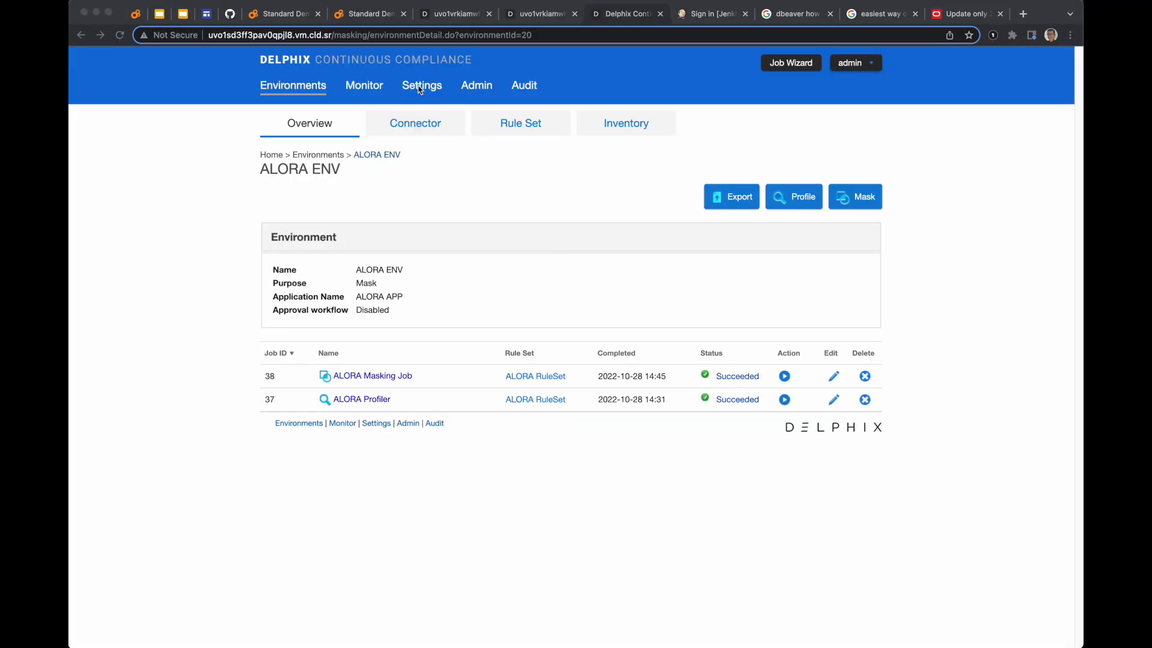
Step: Open the AL_FREETEXT free text redaction algorithm from the algorithm settings and view its configuration
{"action": "left_click", "coordinate": [420, 87]}
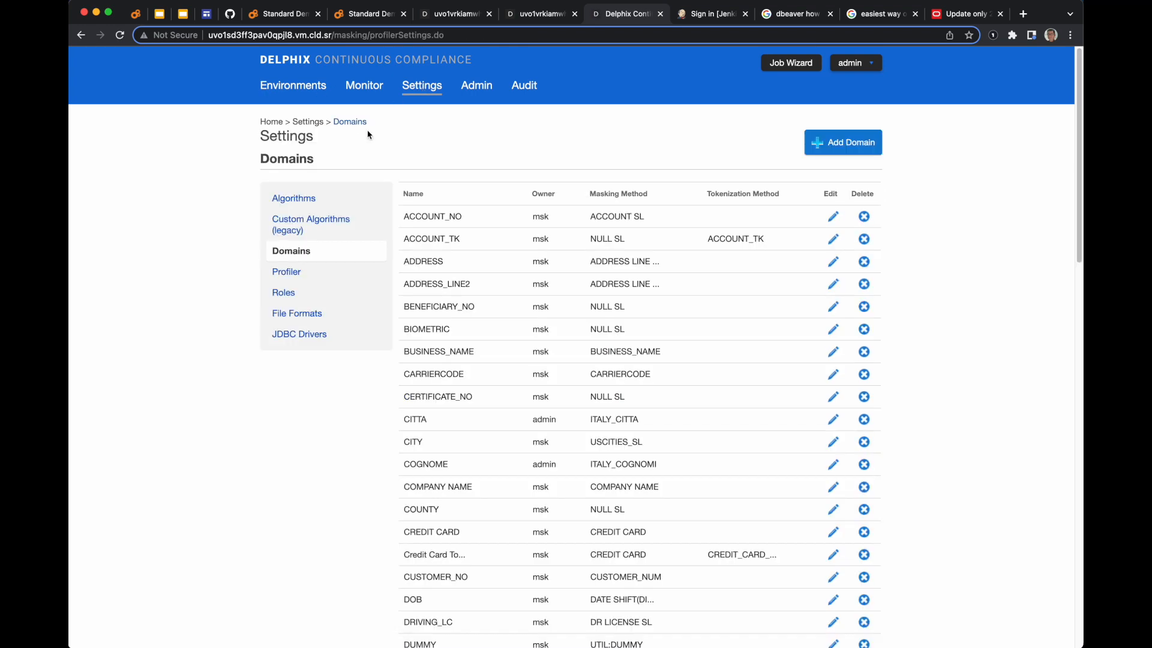
{"action": "left_click", "coordinate": [300, 199]}
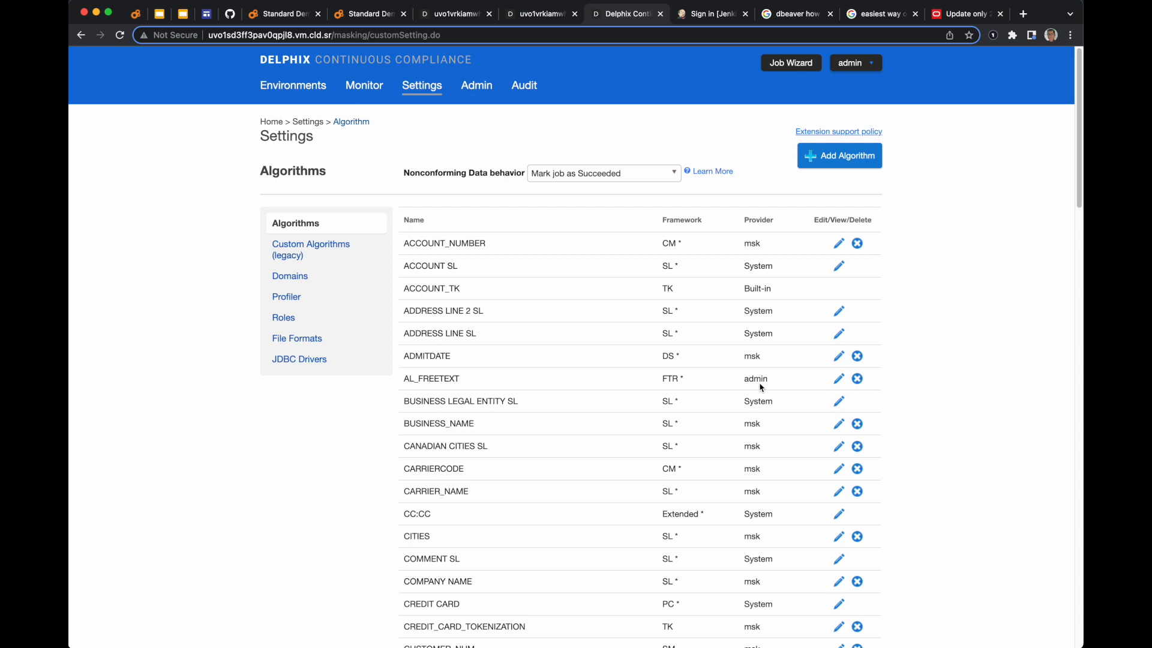
{"action": "left_click", "coordinate": [838, 379]}
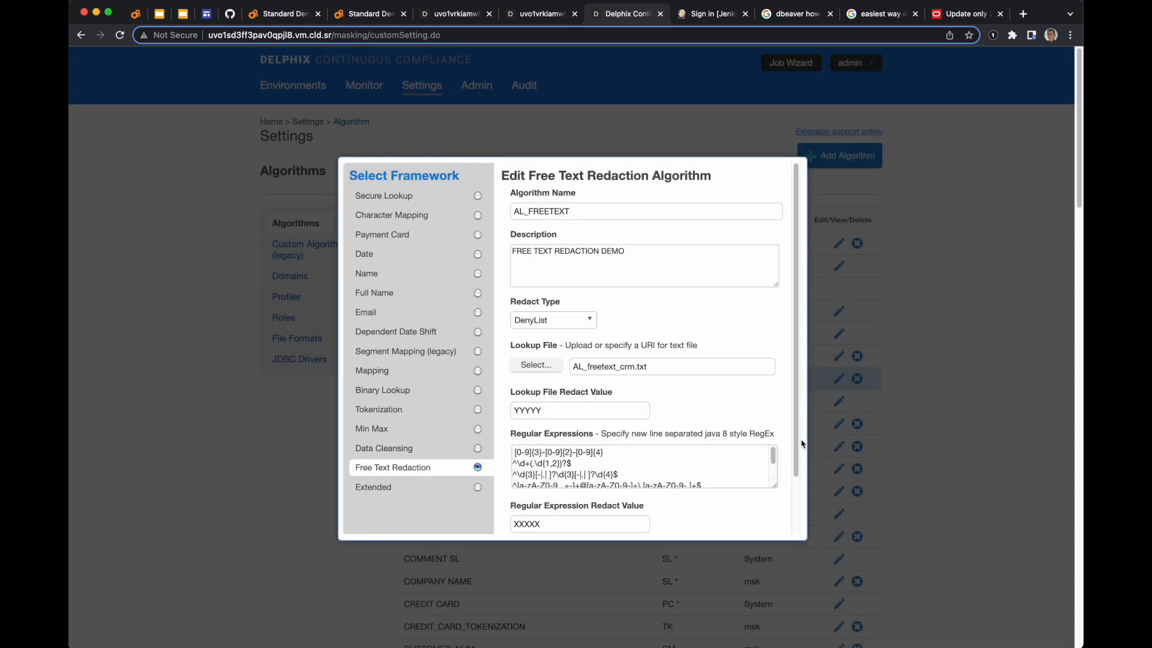
{"action": "scroll", "coordinate": [797, 487], "scroll_direction": "down", "scroll_amount": 1}
{"action": "scroll", "coordinate": [796, 487], "scroll_direction": "down", "scroll_amount": 3}
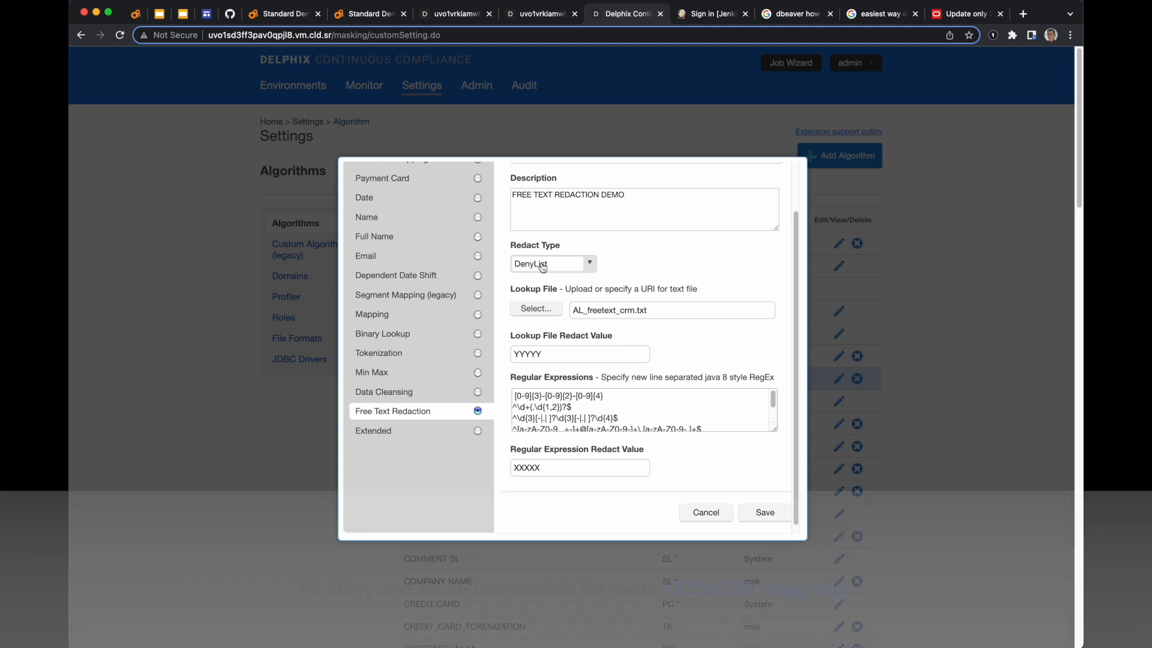
Step: Review the Redact Type options, the keywords in the lookup file AL_freetext_crm.txt and the Lookup File Redact Value YYYYY
{"action": "left_click", "coordinate": [587, 265]}
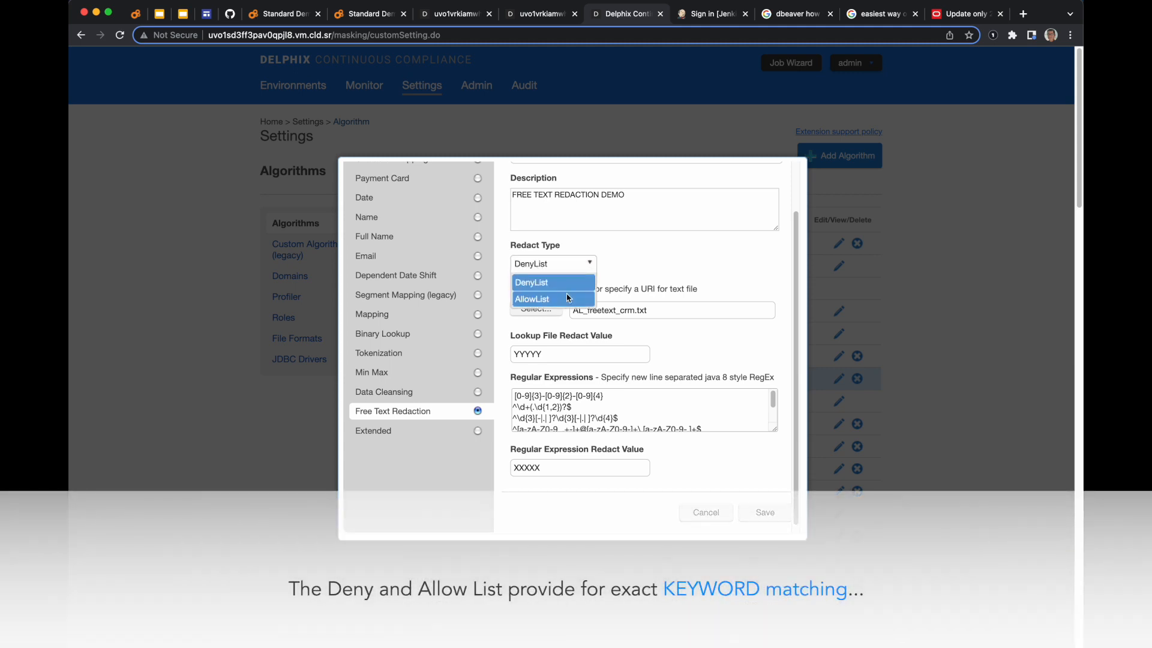
{"action": "left_click", "coordinate": [632, 257]}
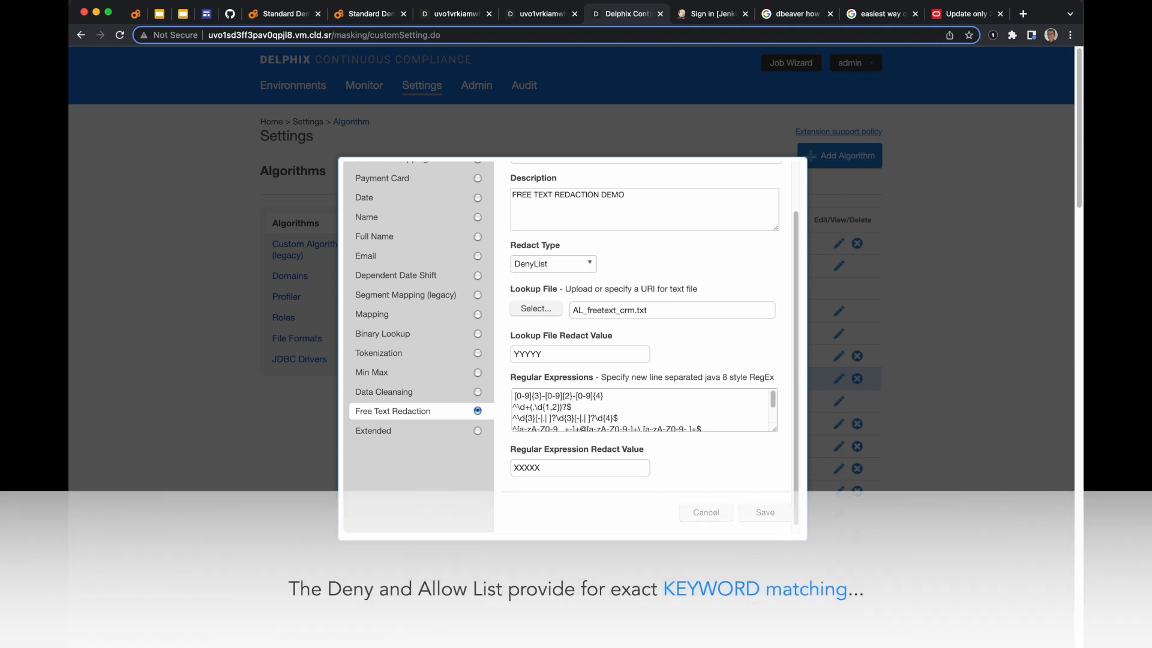
{"action": "key", "text": "super+Tab"}
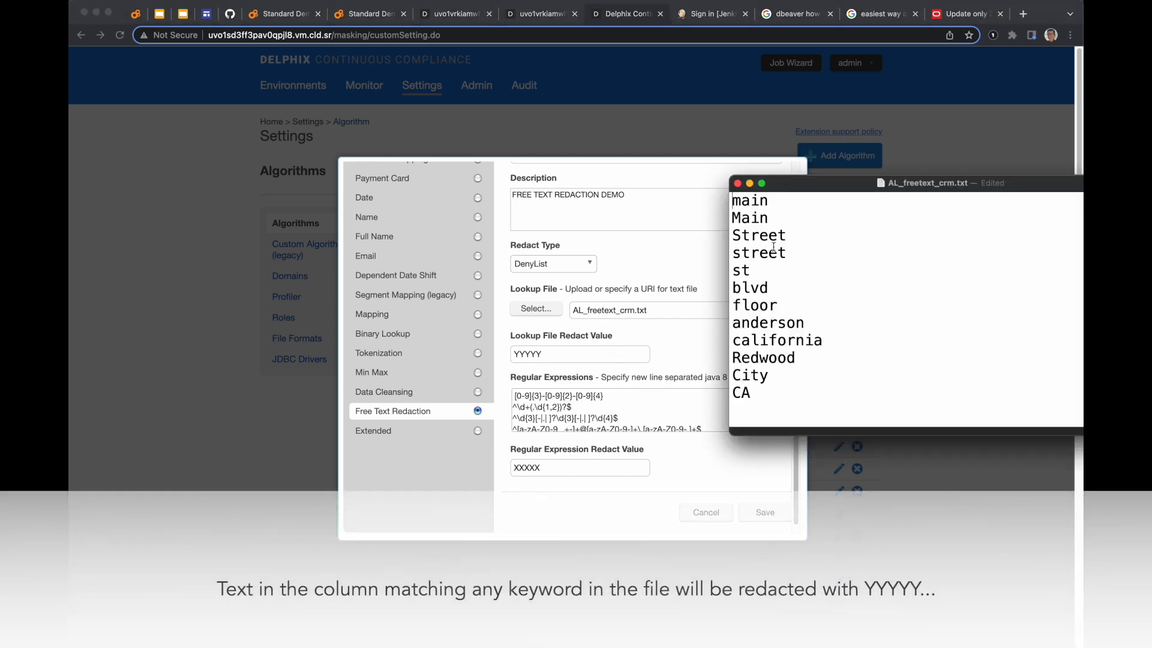
{"action": "left_click", "coordinate": [555, 356]}
{"action": "left_click_drag", "start_coordinate": [554, 355], "coordinate": [501, 357]}
{"action": "left_click", "coordinate": [694, 358]}
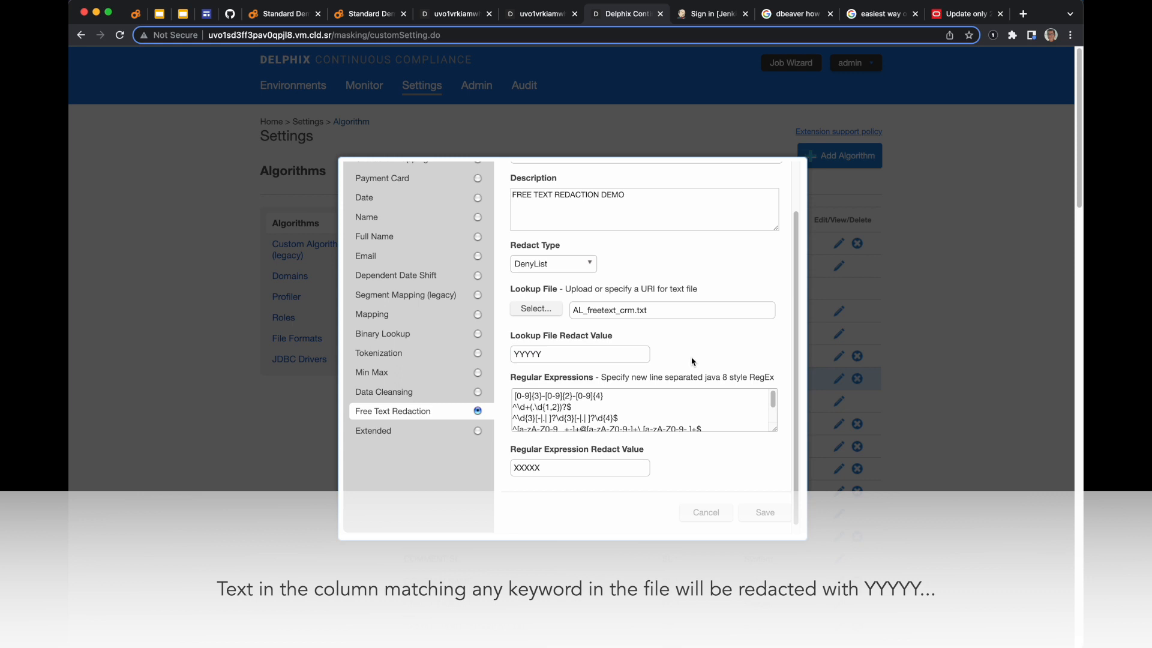
Step: Enlarge the Regular Expressions box and compare the patterns with the sample SSN, tax amount, phone and email in Masking Free Text algo RegEx.txt
{"action": "left_click_drag", "start_coordinate": [775, 429], "coordinate": [780, 483]}
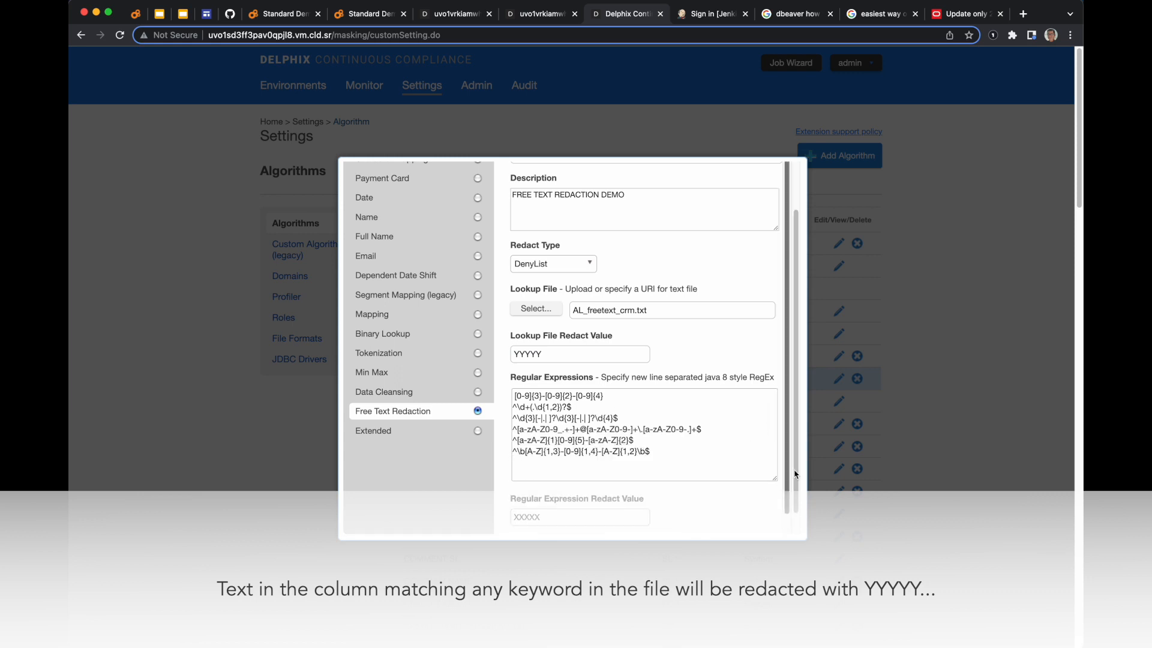
{"action": "key", "text": "super+Tab"}
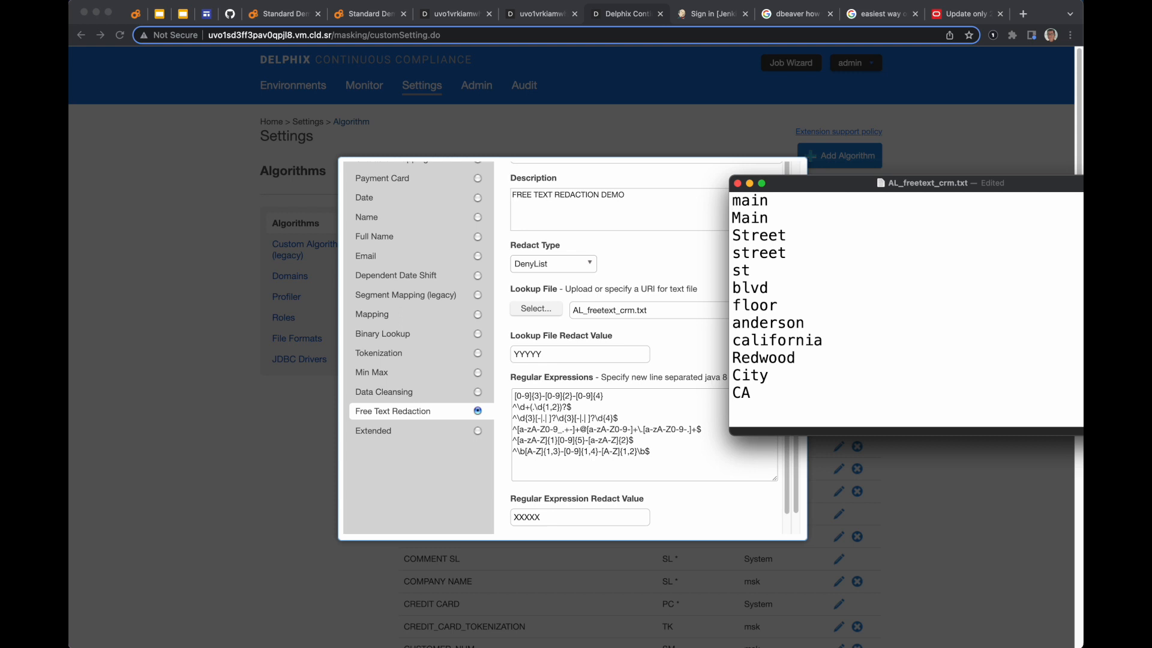
{"action": "key", "text": "super+Tab"}
{"action": "left_click_drag", "start_coordinate": [669, 274], "coordinate": [830, 274]}
{"action": "left_click_drag", "start_coordinate": [714, 142], "coordinate": [780, 142]}
{"action": "left_click", "coordinate": [772, 287]}
{"action": "left_click_drag", "start_coordinate": [771, 287], "coordinate": [667, 287]}
{"action": "left_click_drag", "start_coordinate": [911, 142], "coordinate": [872, 142]}
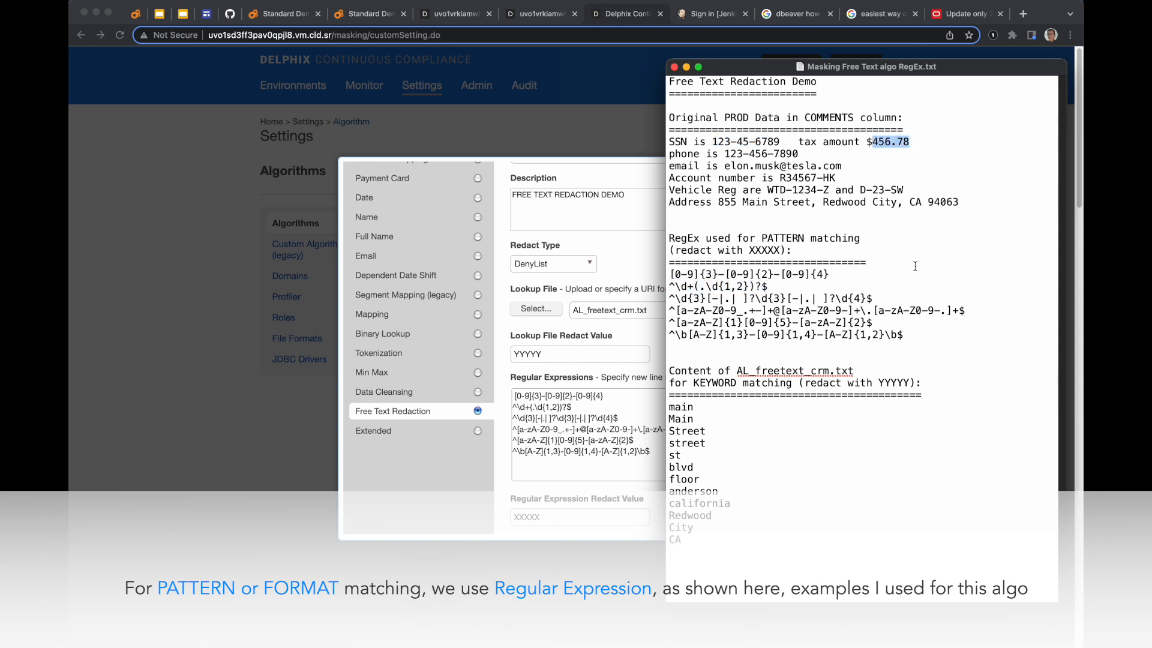
{"action": "left_click_drag", "start_coordinate": [875, 298], "coordinate": [668, 298]}
{"action": "left_click_drag", "start_coordinate": [799, 154], "coordinate": [725, 154]}
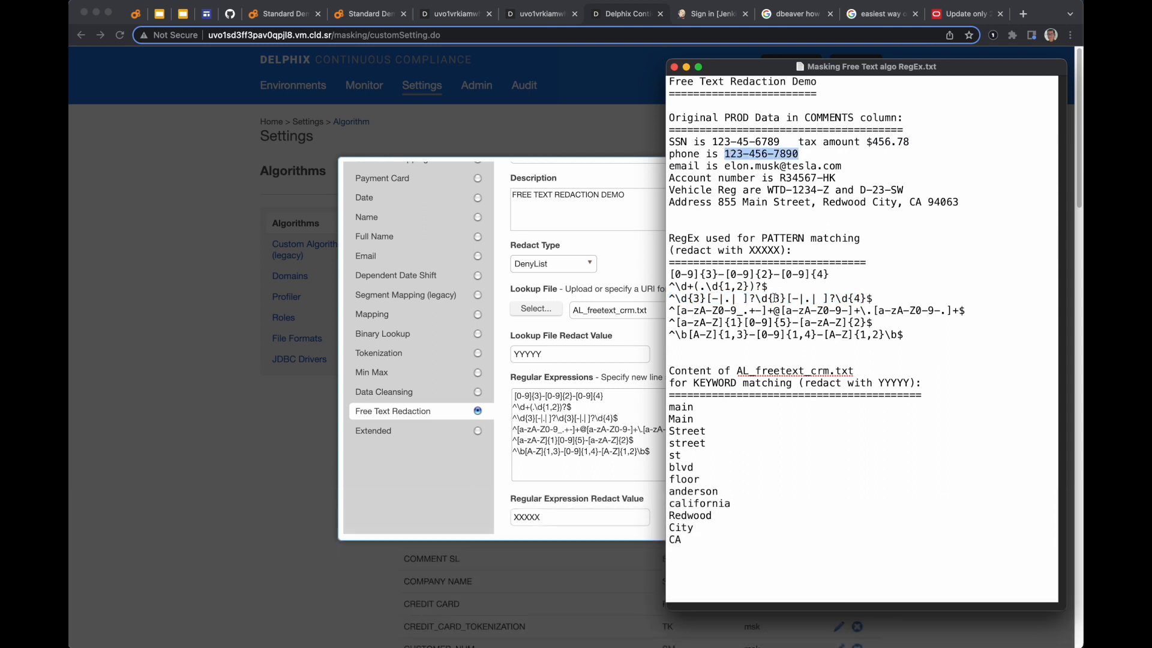
{"action": "left_click", "coordinate": [775, 310]}
{"action": "left_click_drag", "start_coordinate": [842, 166], "coordinate": [724, 167]}
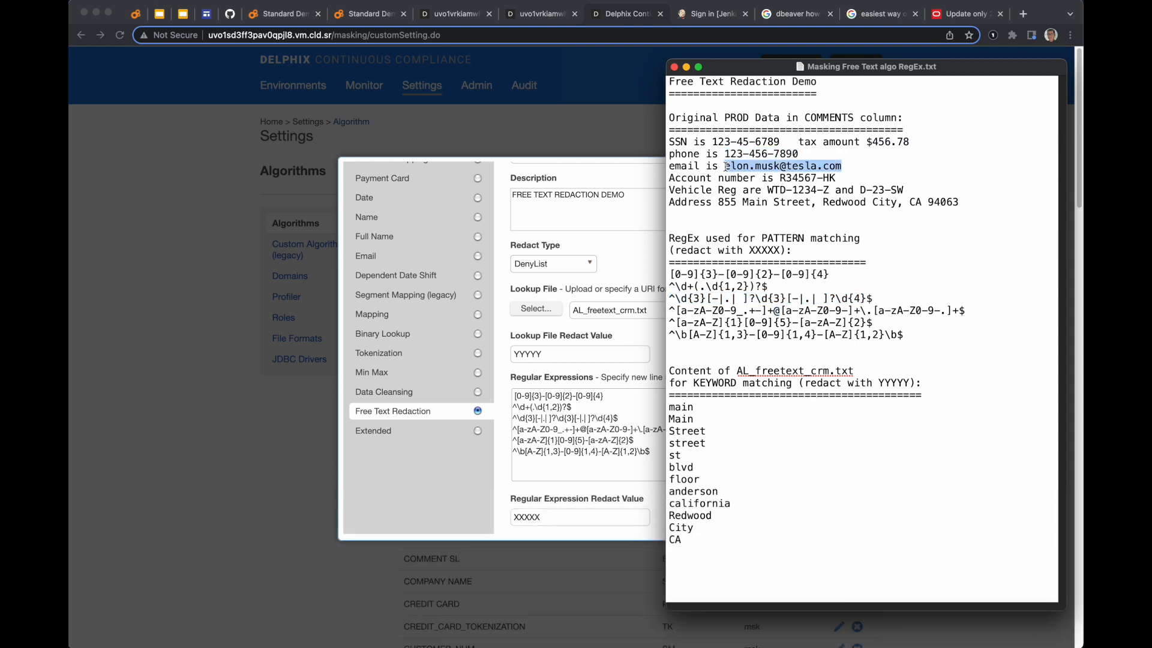
{"action": "left_click", "coordinate": [919, 353]}
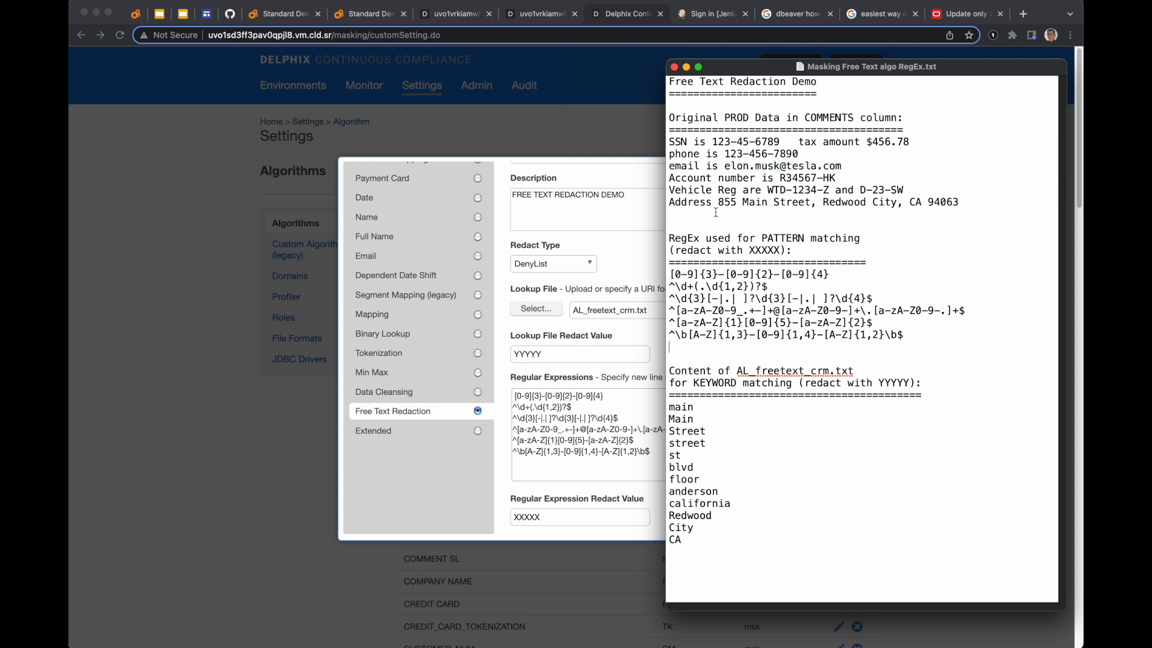
Step: Return to DBeaver and compare the COMMENTS column between the ALORA Before and ALORA After results
{"action": "left_click", "coordinate": [611, 179]}
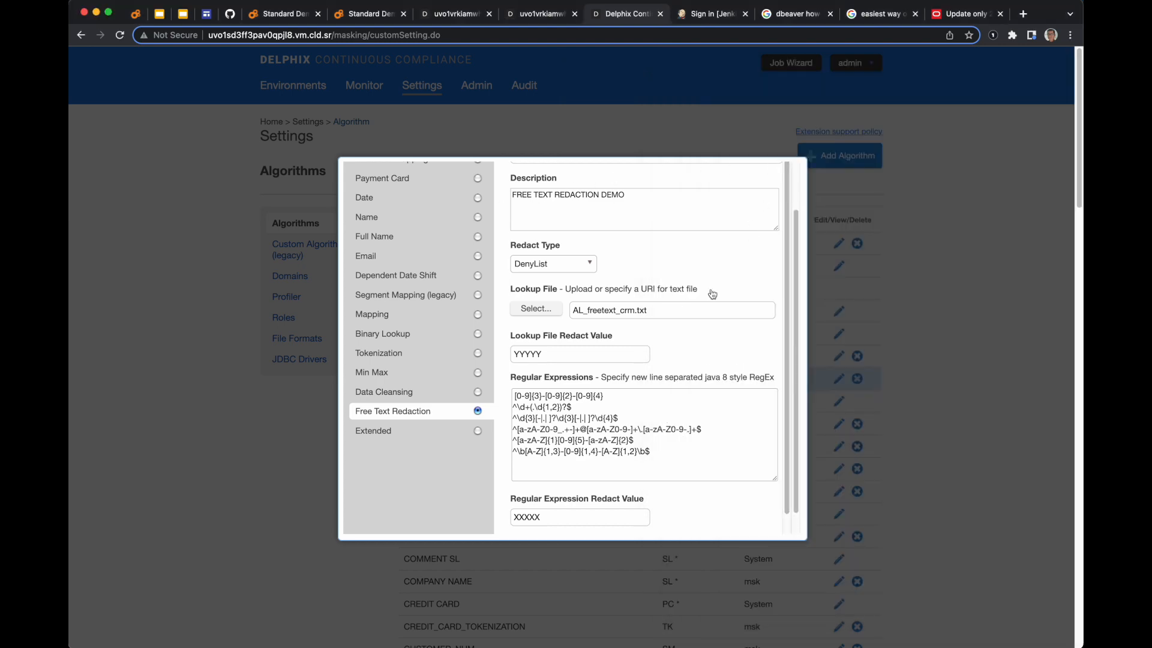
{"action": "left_click", "coordinate": [357, 13]}
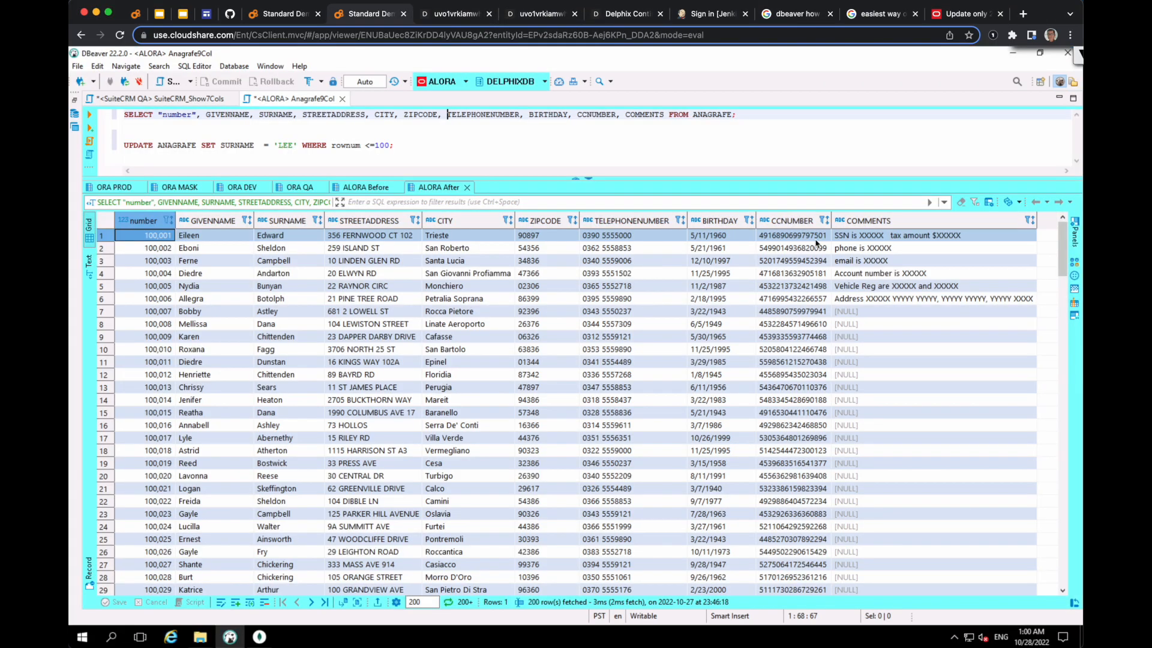
{"action": "left_click", "coordinate": [348, 189]}
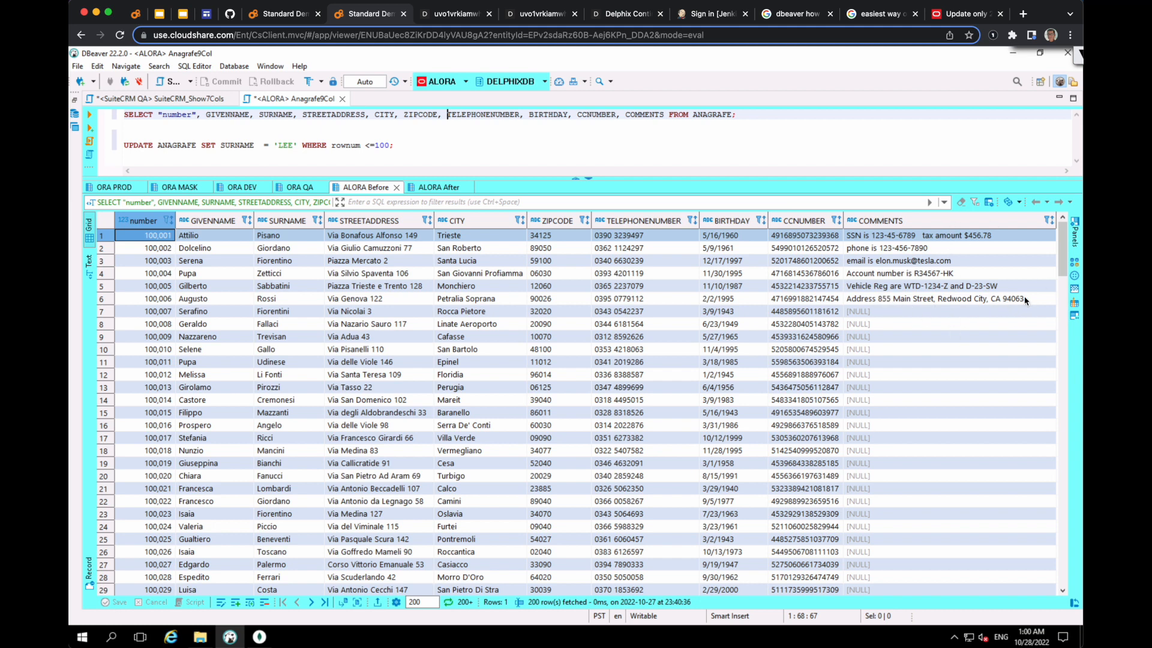
{"action": "left_click", "coordinate": [439, 188]}
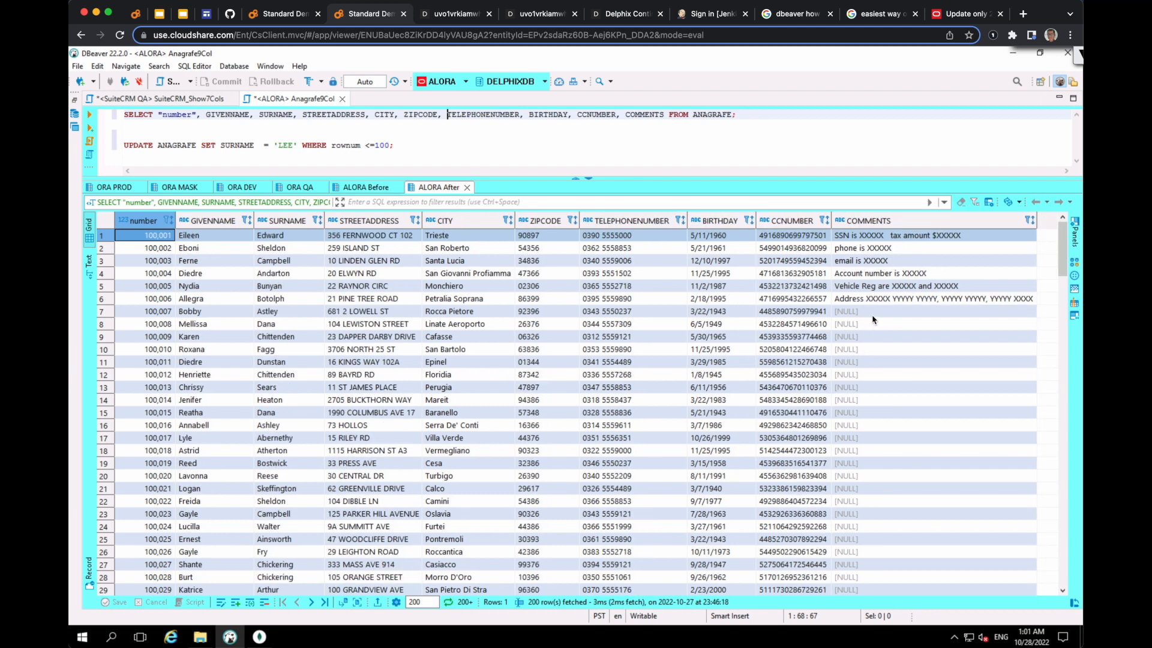